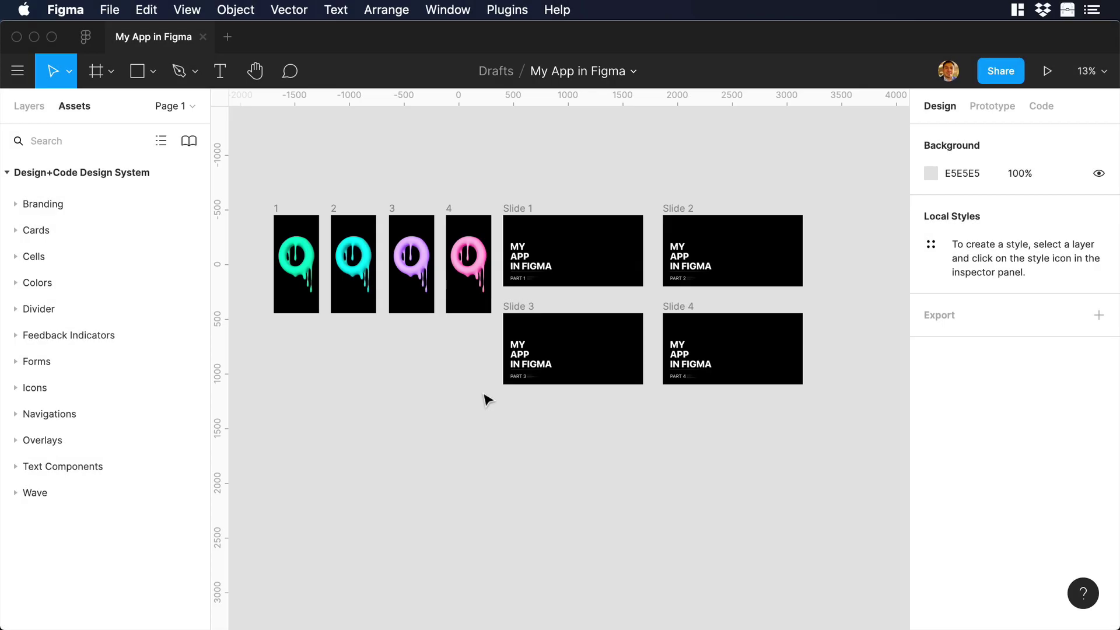
Select the 1280×650 Slide 1 frame on the canvas
{"action": "left_click", "coordinate": [518, 211]}
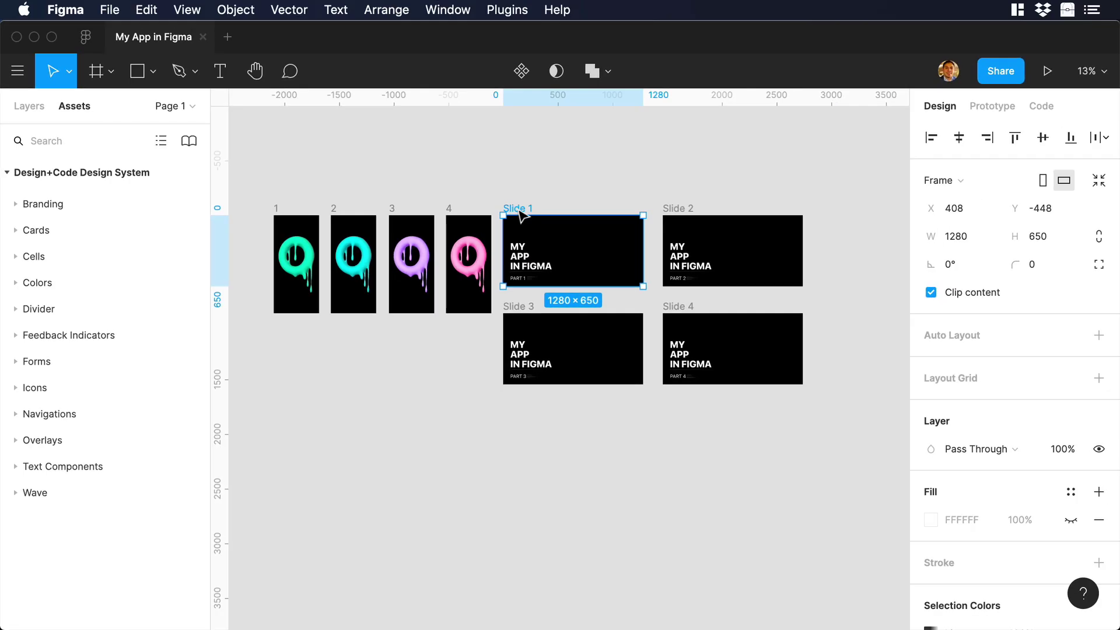
Drag an iPhone 11 Pro mockup from Angle 3 Library onto the right half of Slide 1
{"action": "left_click", "coordinate": [189, 142]}
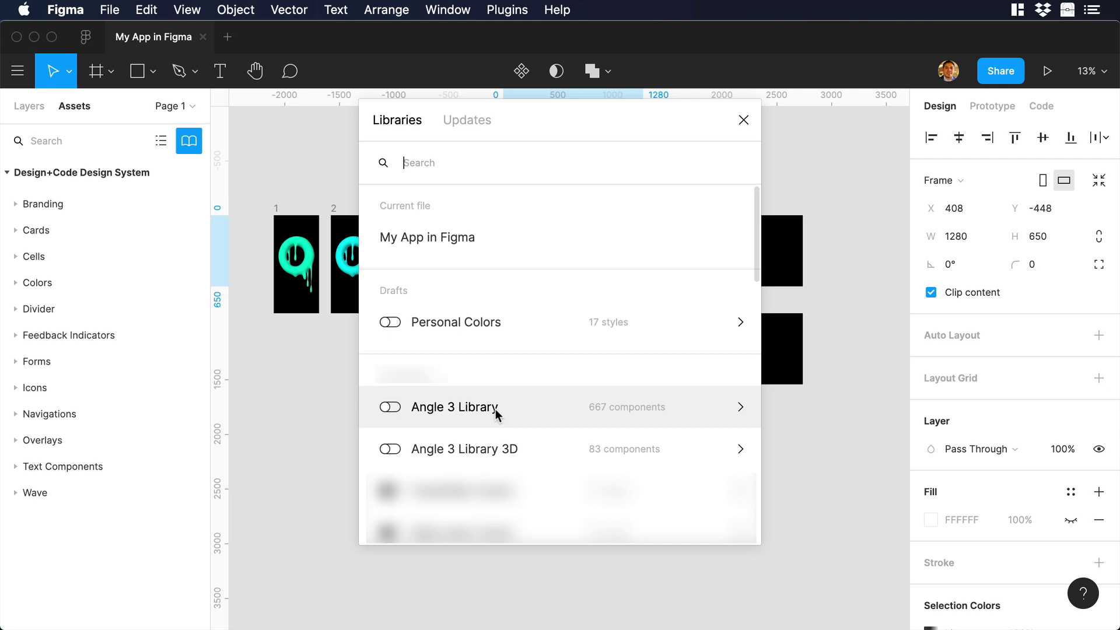
{"action": "left_click", "coordinate": [496, 409]}
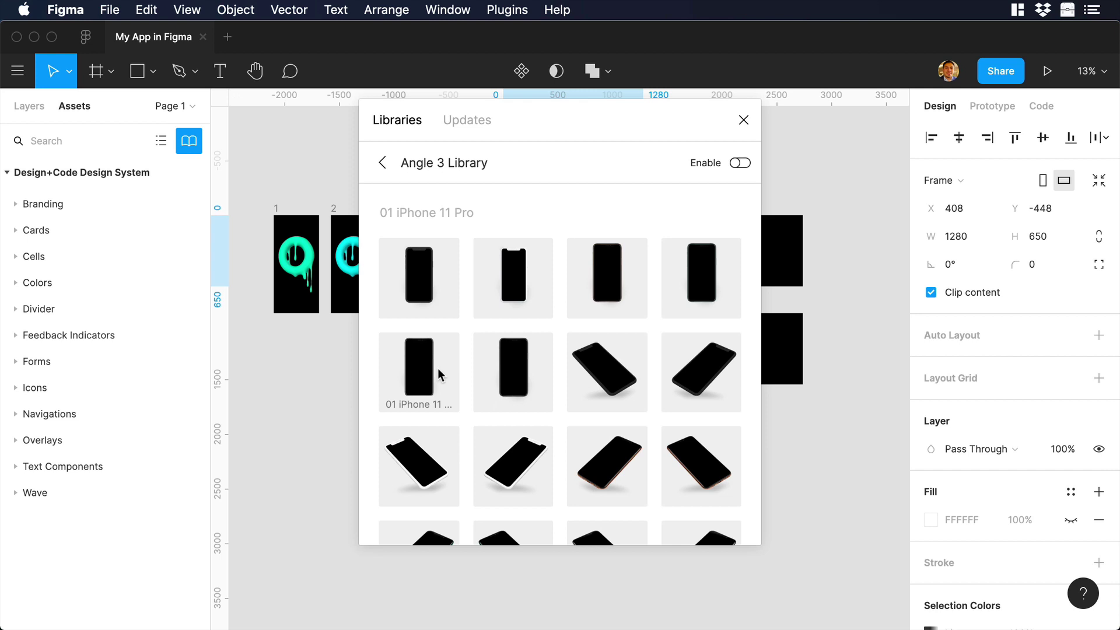
{"action": "left_click_drag", "start_coordinate": [437, 369], "coordinate": [606, 257]}
{"action": "left_click", "coordinate": [743, 119]}
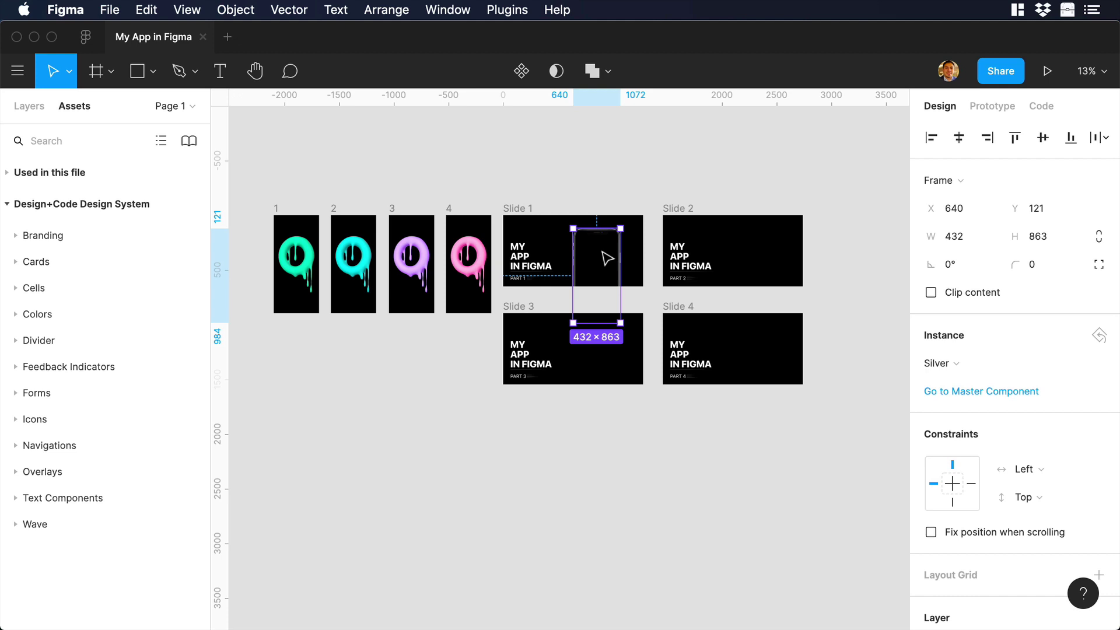
Fill the Slide 1 iPhone screen with design frame 1's green donut using Angle Mockups' Apply Mockup
{"action": "left_click", "coordinate": [606, 257], "text": "super"}
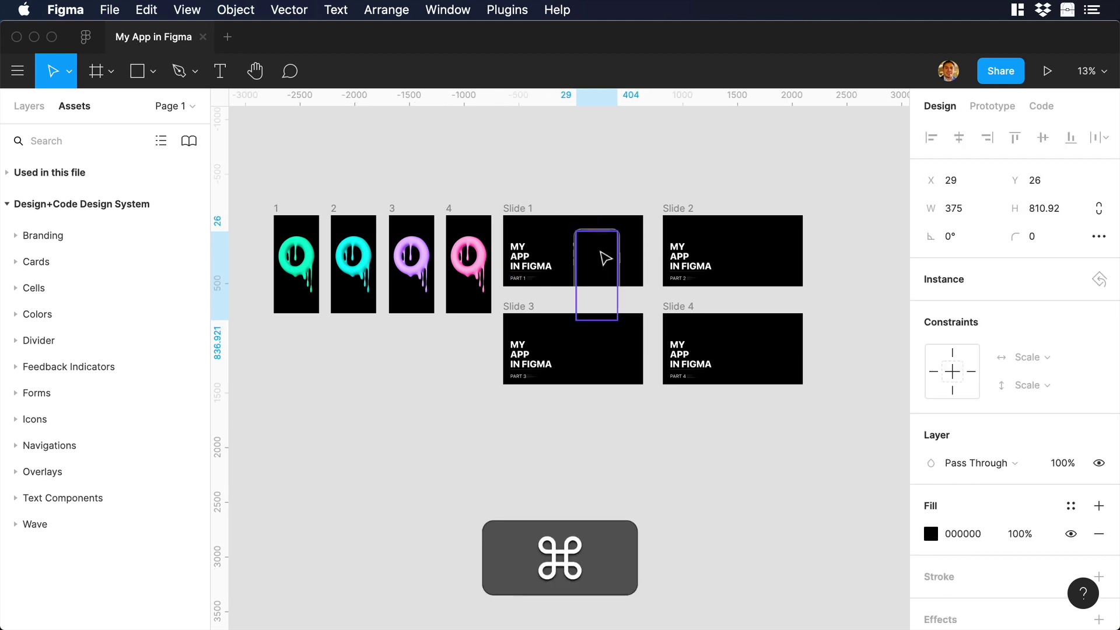
{"action": "left_click", "coordinate": [504, 11]}
{"action": "mouse_move", "coordinate": [513, 32]}
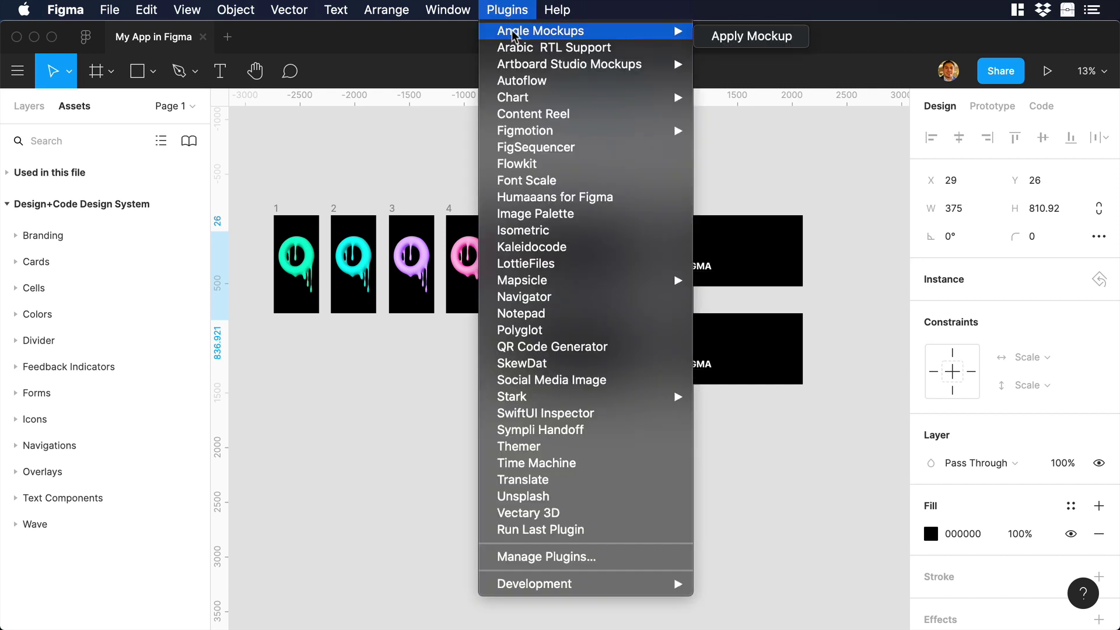
{"action": "left_click", "coordinate": [719, 37]}
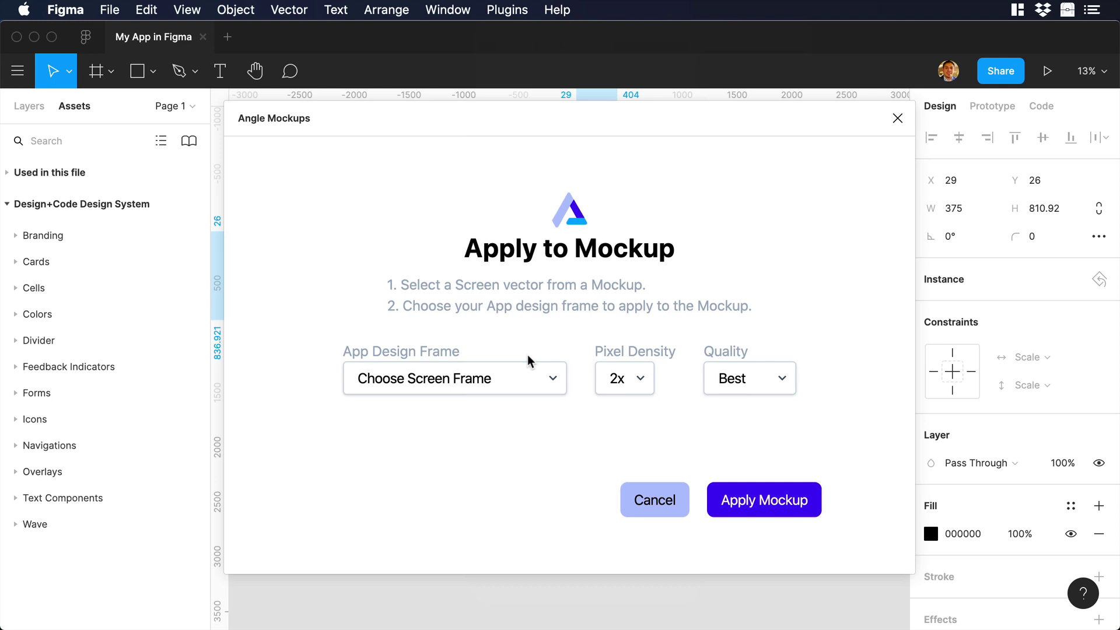
{"action": "left_click", "coordinate": [516, 379]}
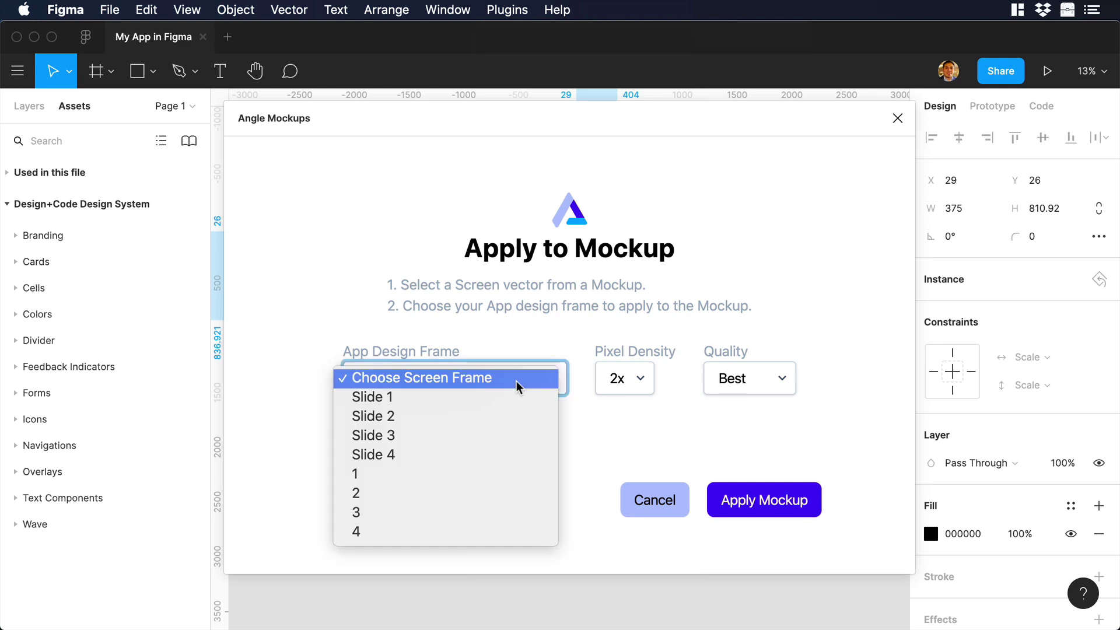
{"action": "left_click", "coordinate": [445, 472]}
{"action": "left_click", "coordinate": [737, 502]}
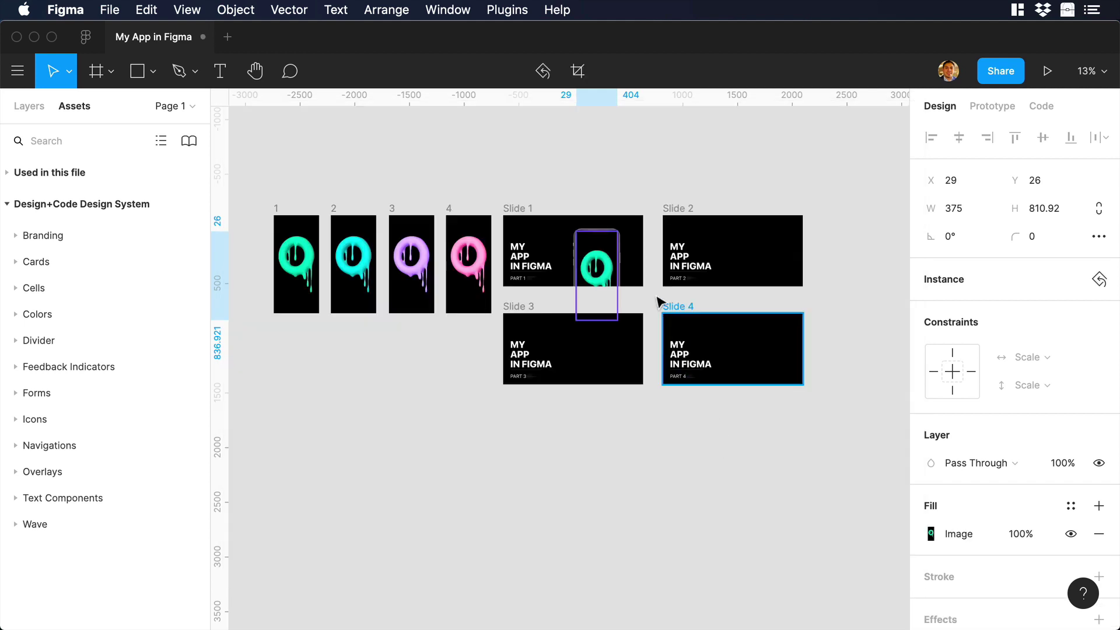
Zoom in and move the Slide 1 phone mockup down to X 650, Y 262
{"action": "left_click", "coordinate": [652, 267]}
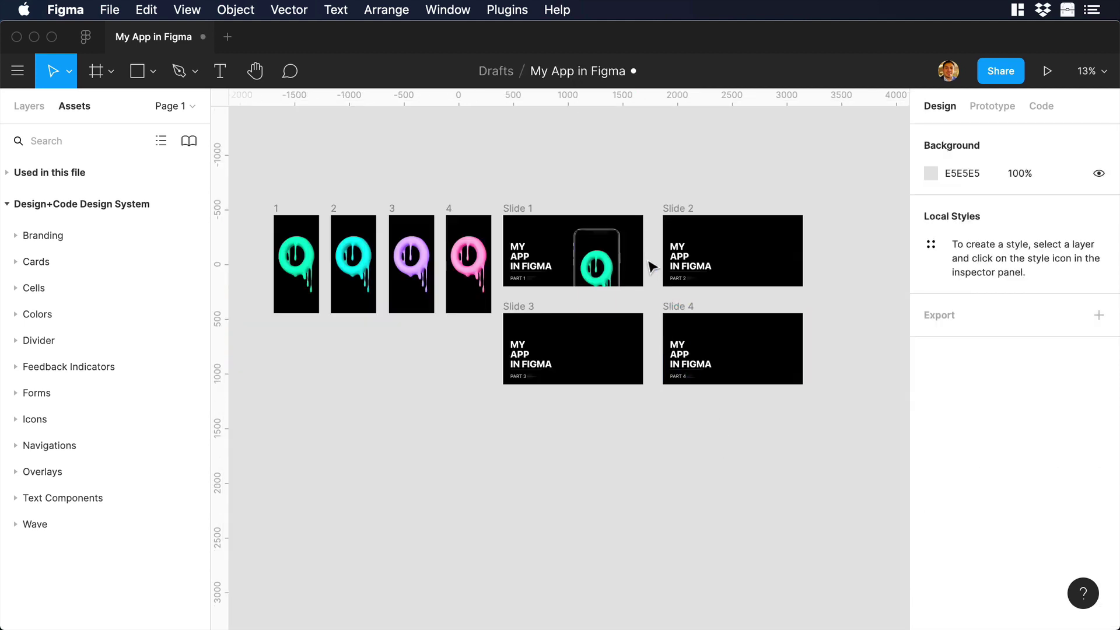
{"action": "key", "text": "super+equal"}
{"action": "key", "text": "super+equal"}
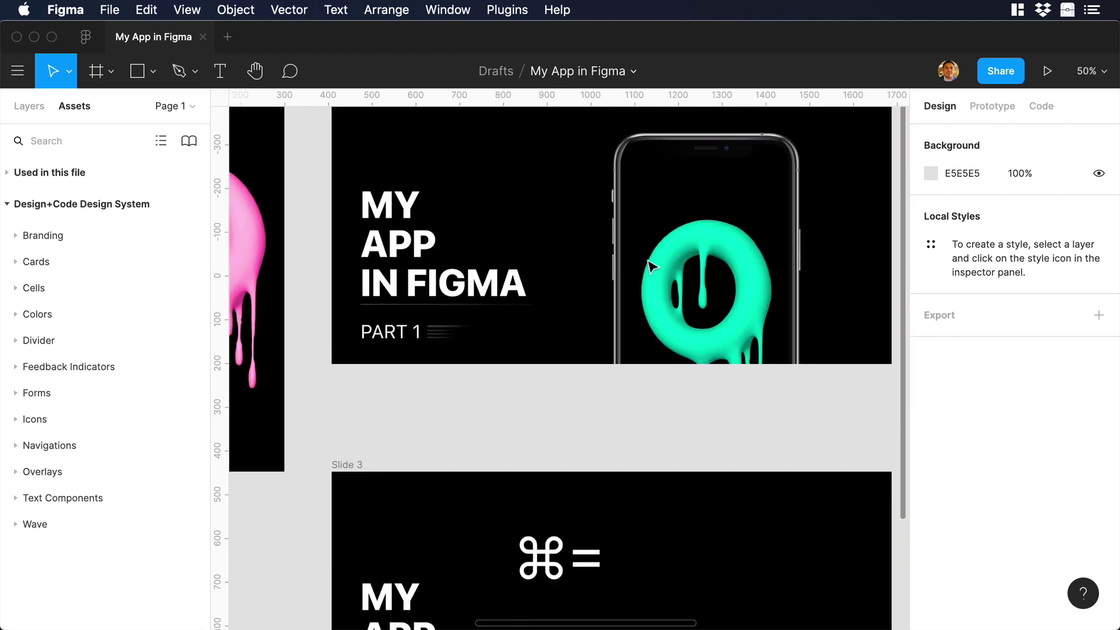
{"action": "left_click", "coordinate": [651, 265]}
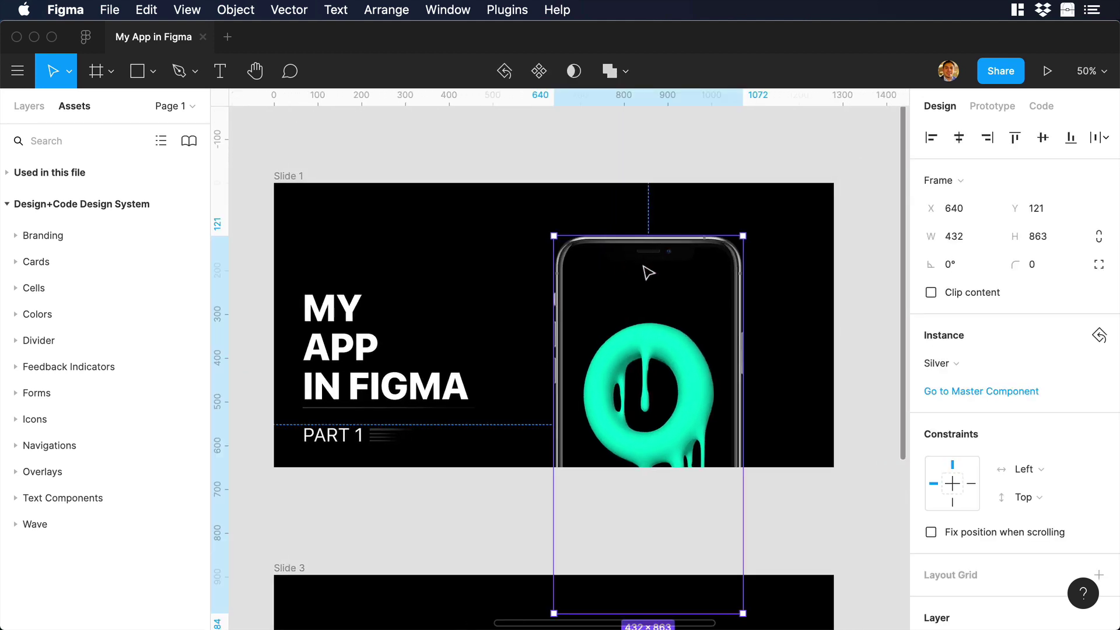
{"action": "left_click_drag", "start_coordinate": [663, 351], "coordinate": [660, 321]}
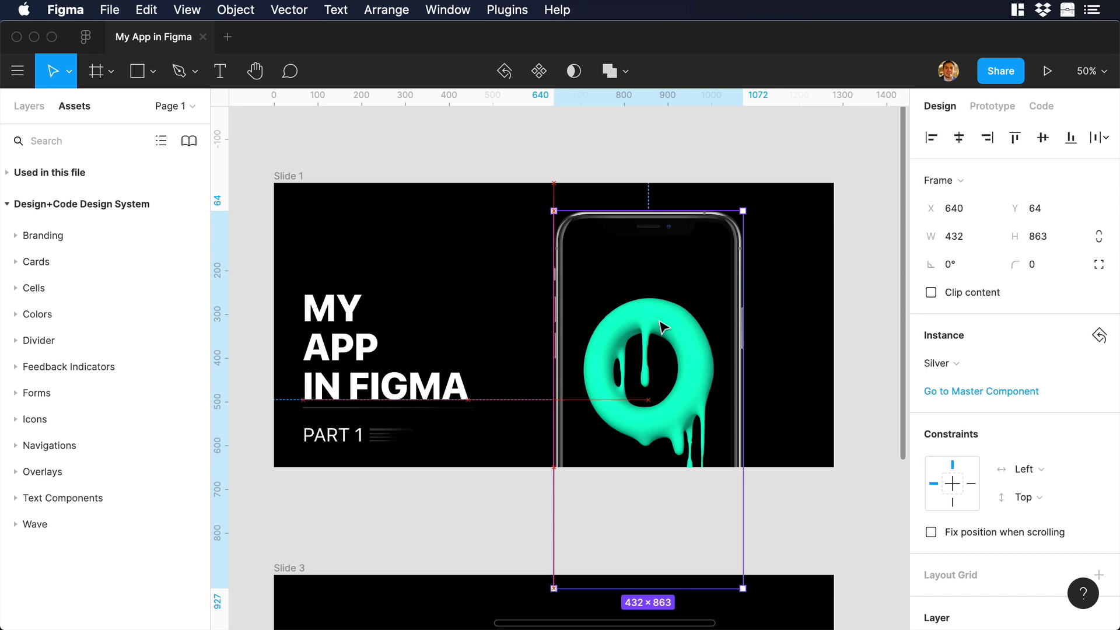
{"action": "key", "text": "shift+Down"}
{"action": "key", "text": "shift+Down"}
{"action": "key", "text": "shift+Down"}
{"action": "key", "text": "shift+Down"}
{"action": "key", "text": "shift+Down"}
{"action": "key", "text": "shift+Down"}
{"action": "key", "text": "shift+Down"}
{"action": "key", "text": "shift+Down"}
{"action": "key", "text": "shift+Down"}
{"action": "key", "text": "shift+Down"}
{"action": "key", "text": "shift+Down"}
{"action": "key", "text": "shift+Down"}
{"action": "key", "text": "shift+Down"}
{"action": "key", "text": "shift+Down"}
{"action": "key", "text": "shift+Down"}
{"action": "key", "text": "shift+Down"}
{"action": "key", "text": "shift+Down"}
{"action": "key", "text": "shift+Down"}
{"action": "key", "text": "shift+Down"}
{"action": "key", "text": "shift+Down"}
{"action": "key", "text": "shift+Right"}
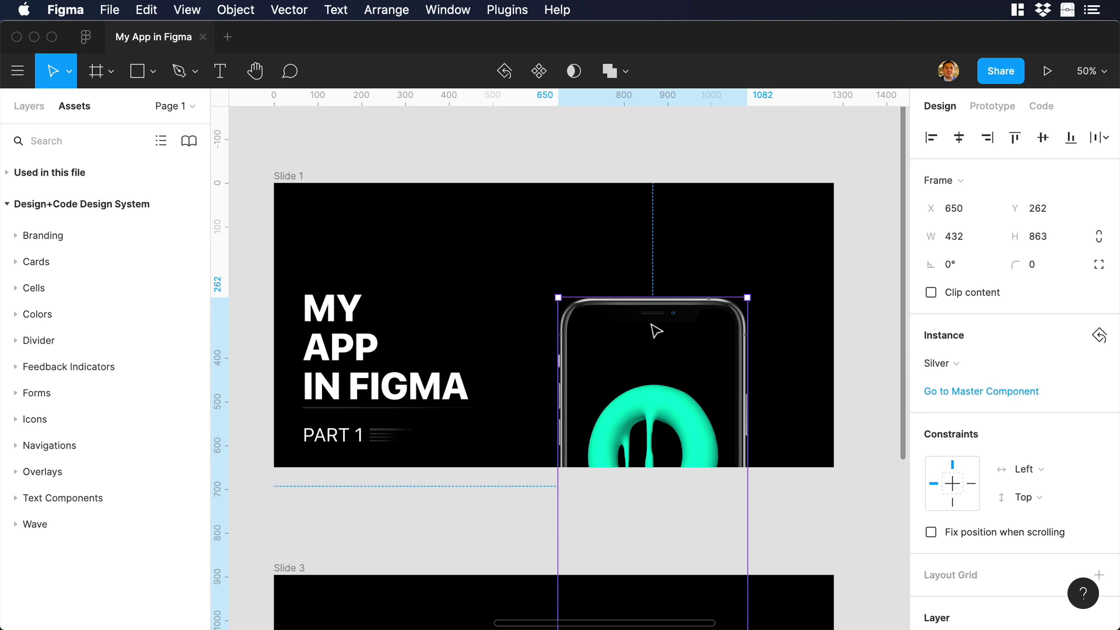
Paste a copy of the phone mockup into Slide 2 and set its Y to 188
{"action": "key", "text": "super+c"}
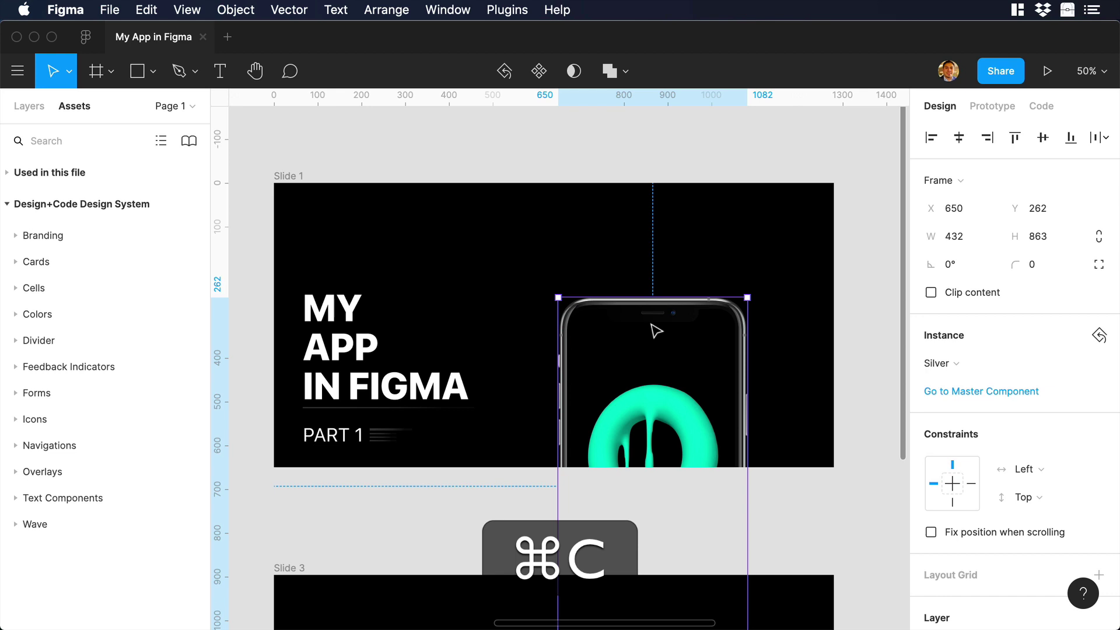
{"action": "scroll", "coordinate": [656, 331], "scroll_direction": "right", "scroll_amount": 10}
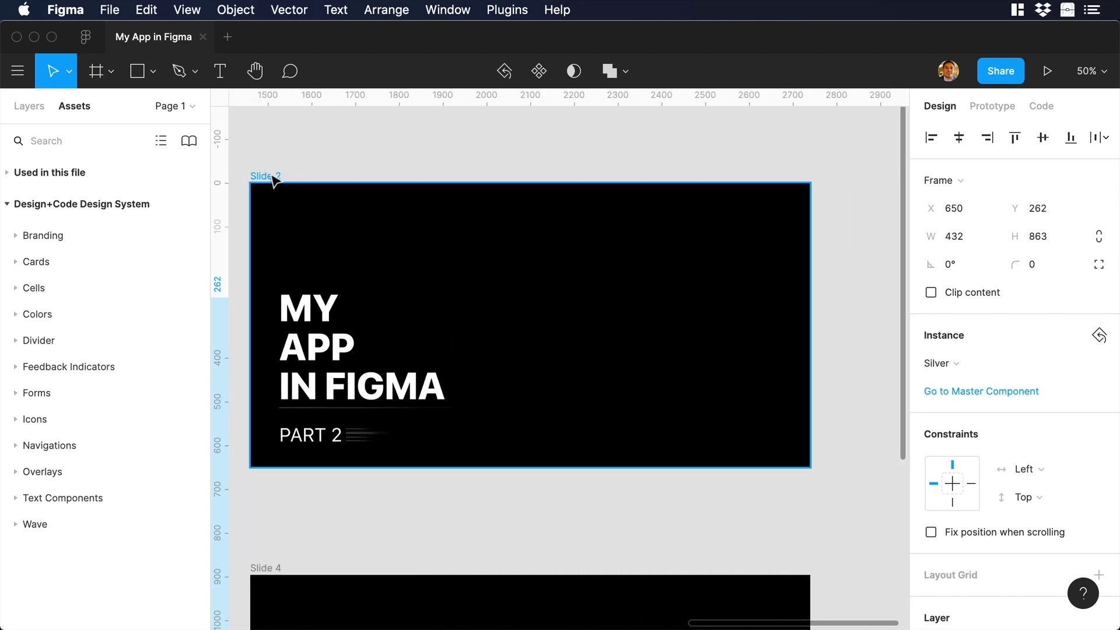
{"action": "left_click", "coordinate": [267, 176]}
{"action": "key", "text": "super+v"}
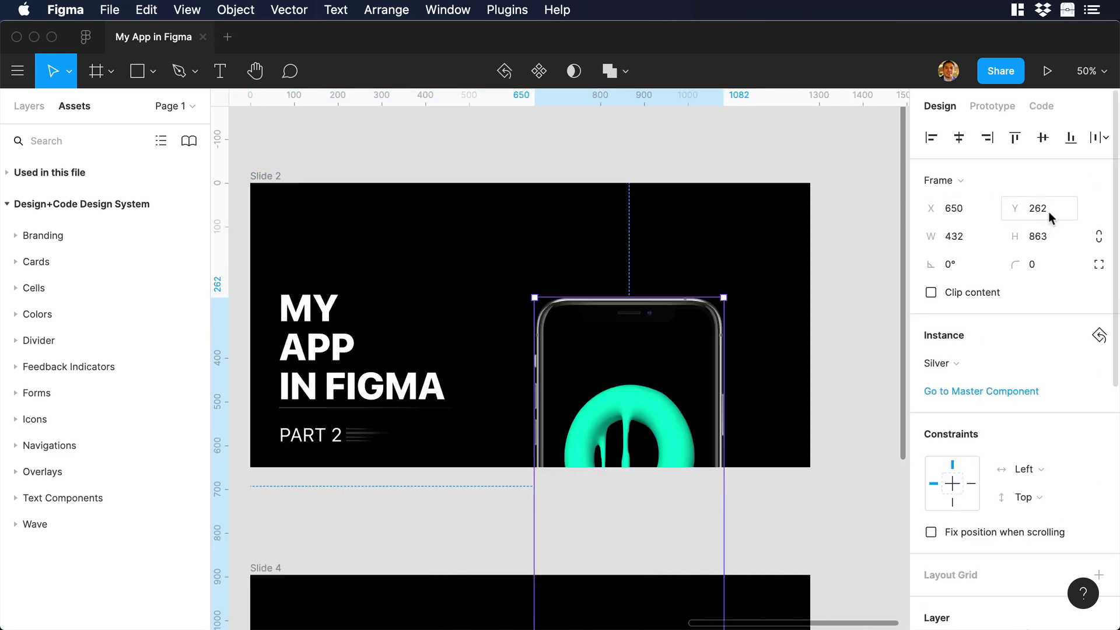
{"action": "left_click", "coordinate": [1050, 211]}
{"action": "type", "text": "188"}
{"action": "key", "text": "Return"}
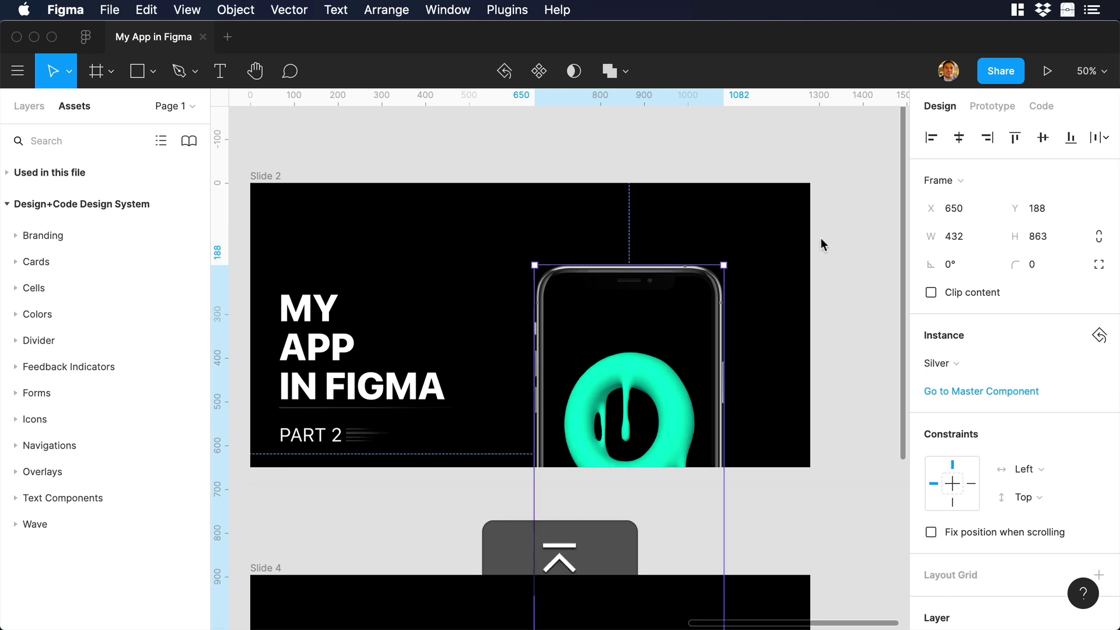
Apply design frame 2 to the Slide 2 phone screen with Angle Mockups
{"action": "left_click", "coordinate": [658, 320], "text": "super"}
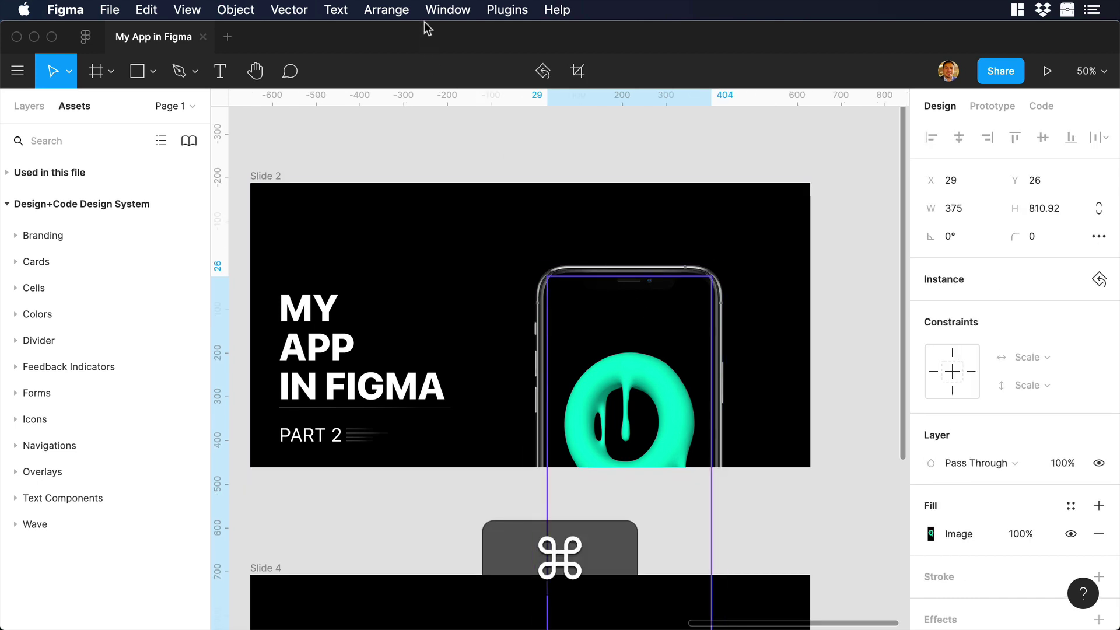
{"action": "left_click", "coordinate": [496, 15]}
{"action": "mouse_move", "coordinate": [616, 32]}
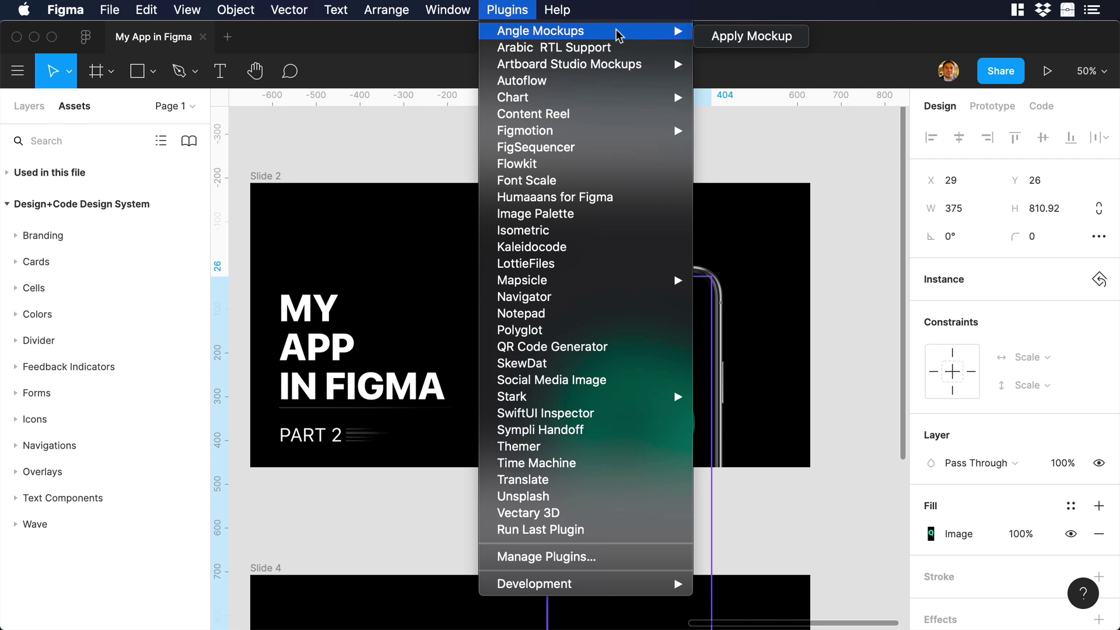
{"action": "left_click", "coordinate": [765, 35]}
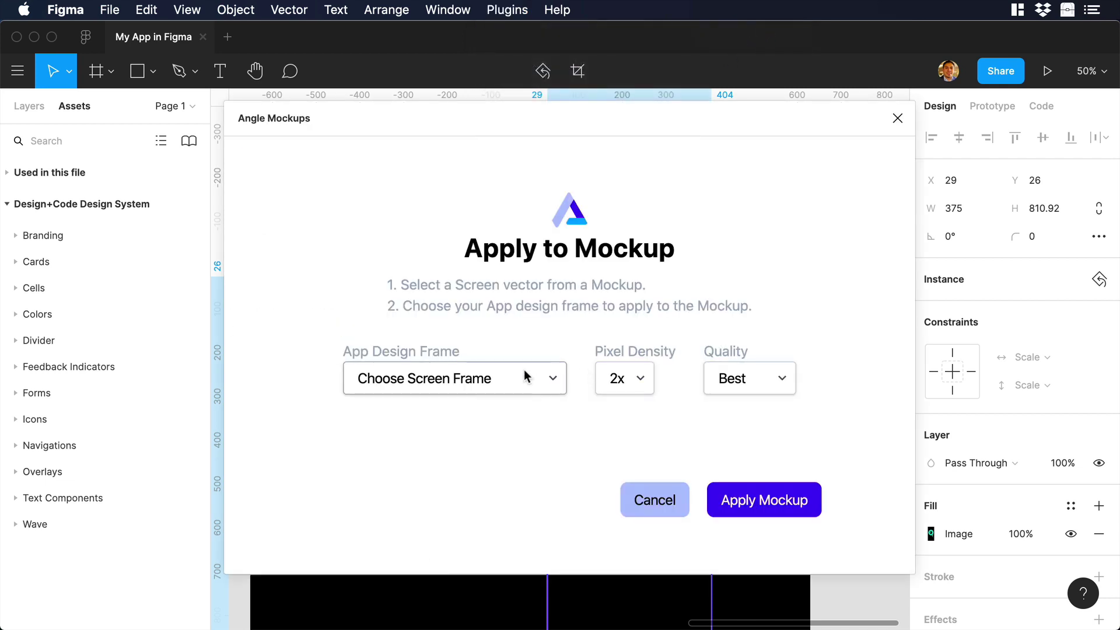
{"action": "left_click", "coordinate": [526, 376]}
{"action": "left_click", "coordinate": [395, 492]}
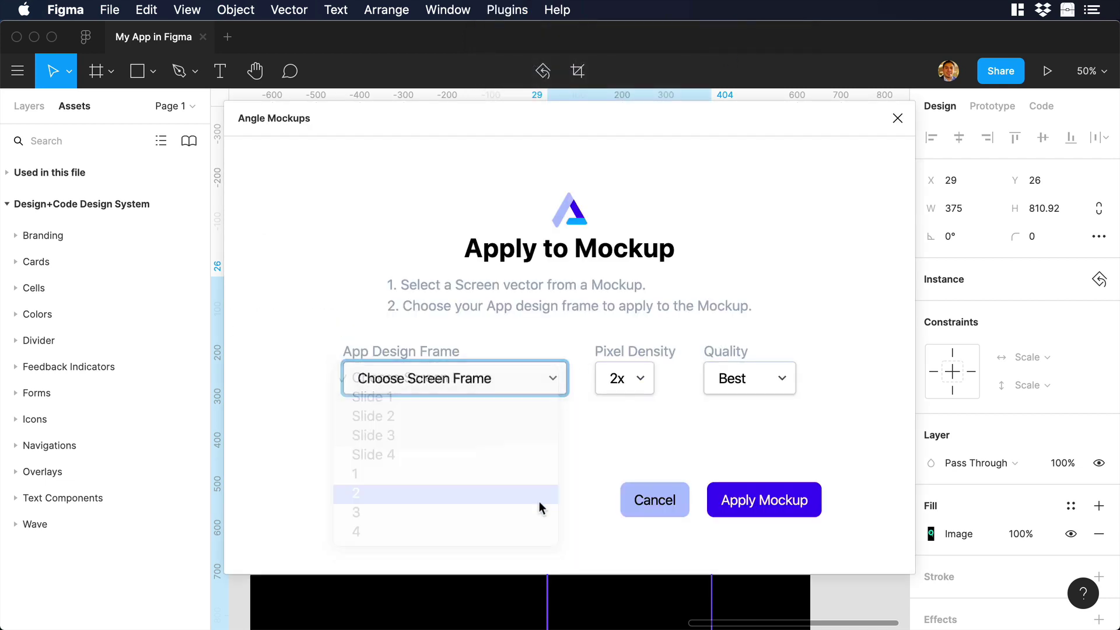
{"action": "left_click", "coordinate": [734, 505]}
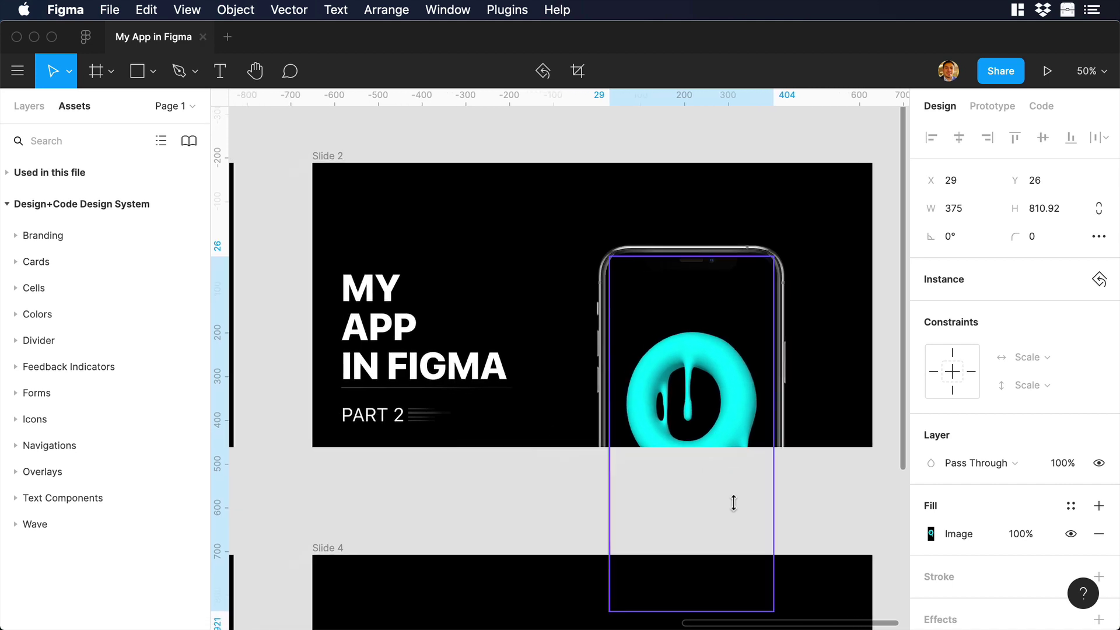
{"action": "scroll", "coordinate": [733, 502], "scroll_direction": "down", "scroll_amount": 7}
{"action": "scroll", "coordinate": [734, 502], "scroll_direction": "left", "scroll_amount": 10}
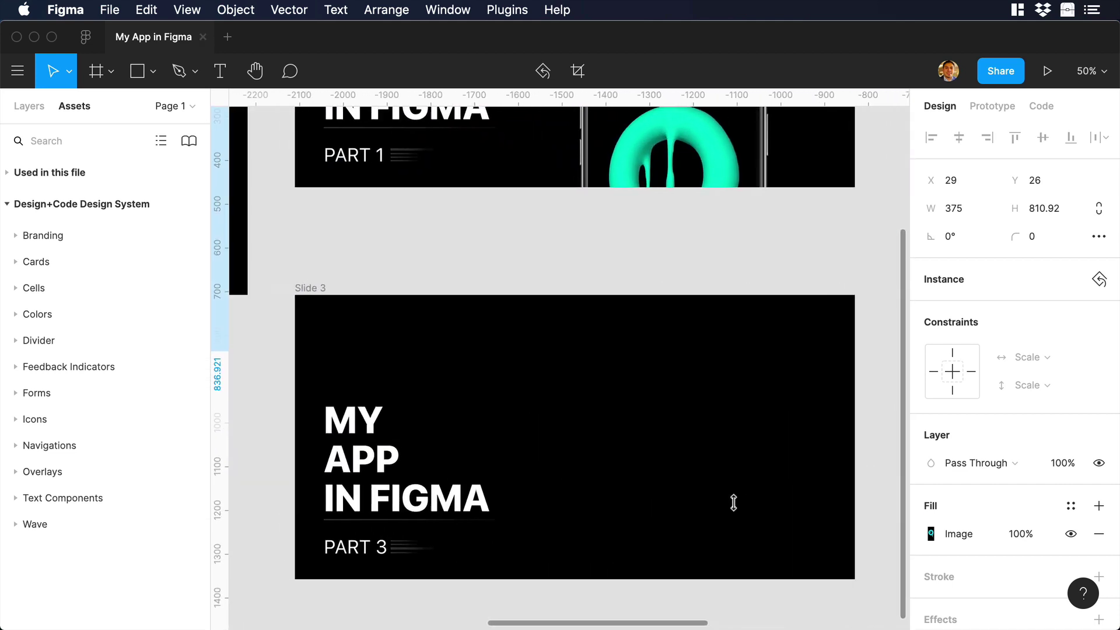
{"action": "scroll", "coordinate": [734, 503], "scroll_direction": "down", "scroll_amount": 2}
Paste the iPhone mockup into Slide 3 and set its Y to 114
{"action": "left_click", "coordinate": [308, 275]}
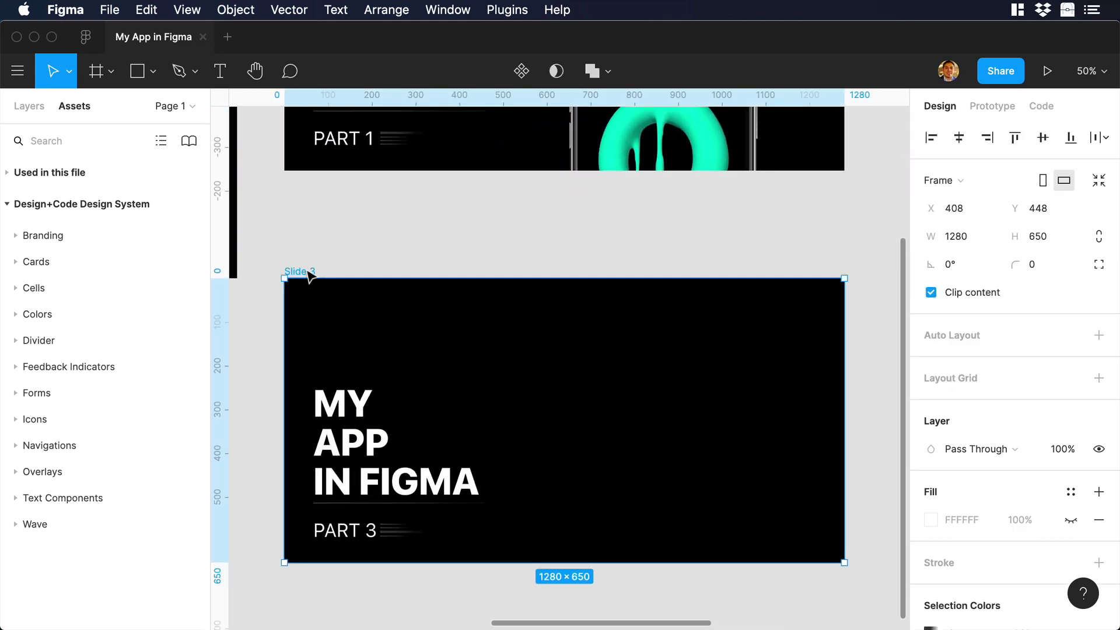
{"action": "key", "text": "super+v"}
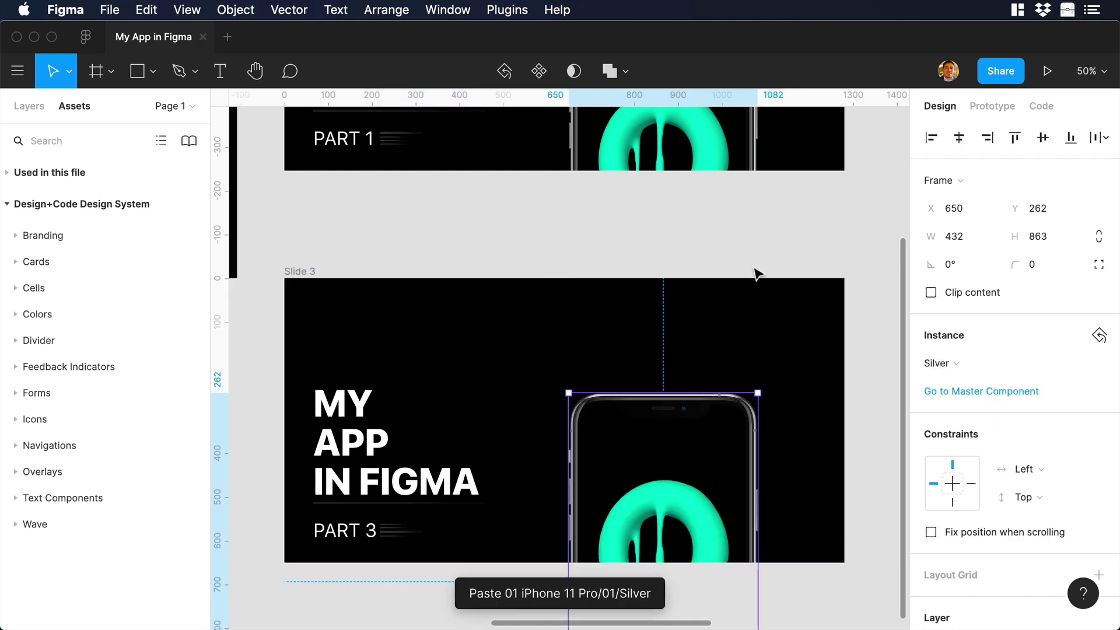
{"action": "left_click", "coordinate": [1044, 212]}
{"action": "type", "text": "1"}
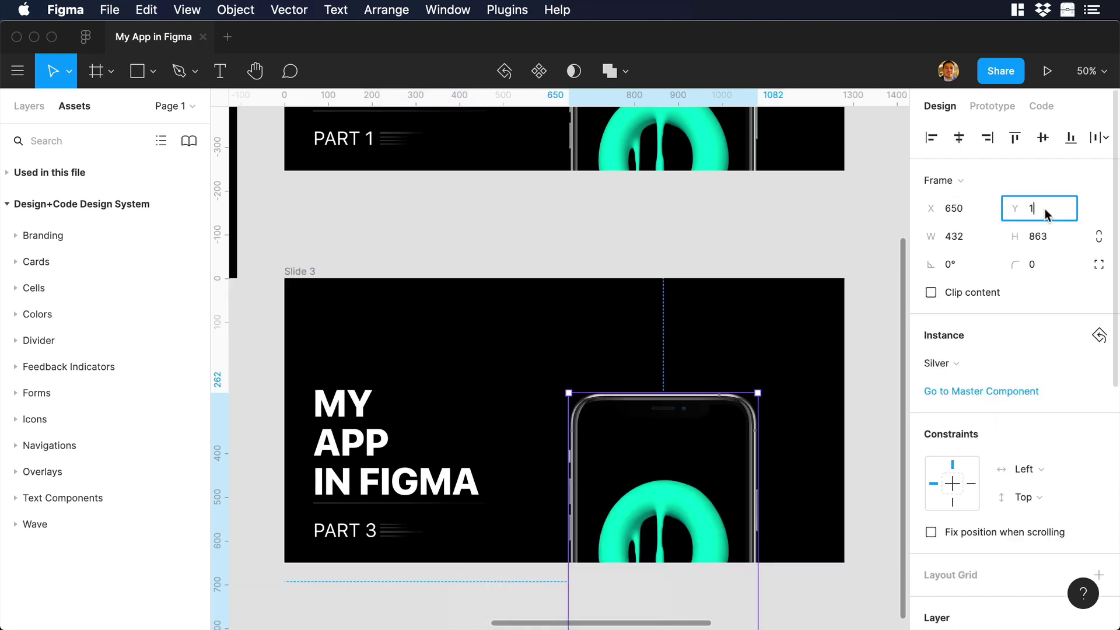
{"action": "type", "text": "14"}
{"action": "key", "text": "Return"}
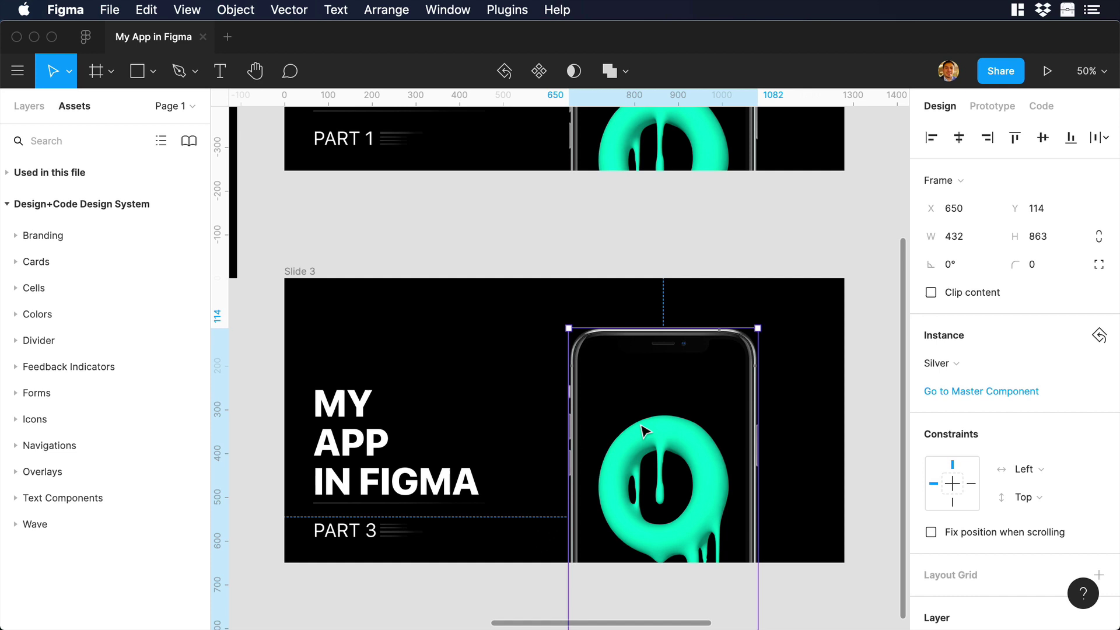
Apply frame 3's purple donut design to the Slide 3 phone screen via Angle Mockups
{"action": "double_click", "coordinate": [644, 431]}
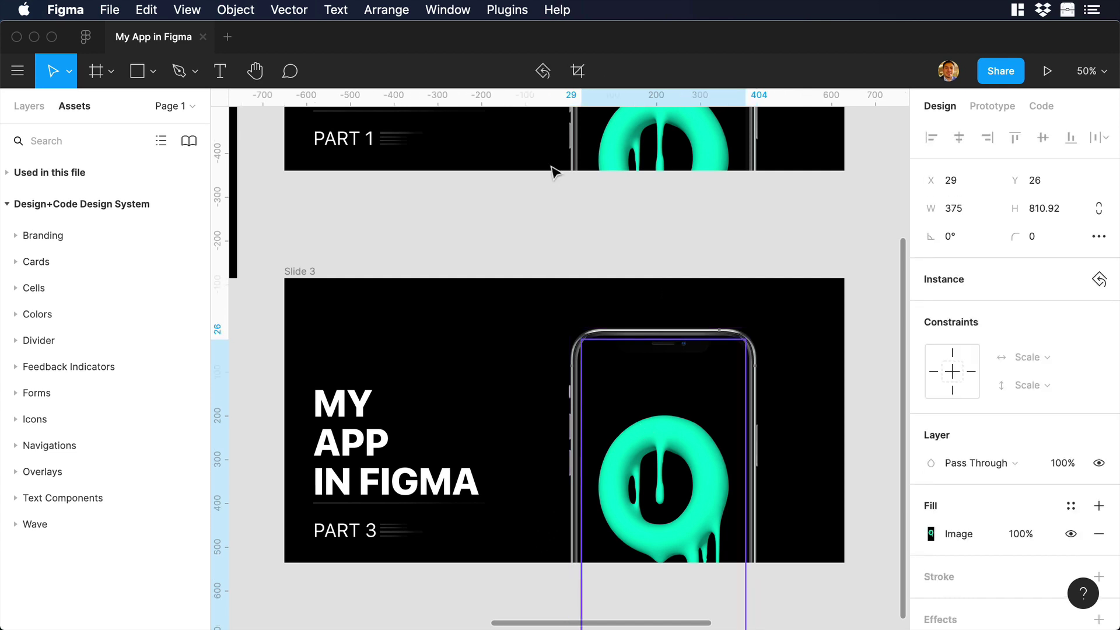
{"action": "left_click", "coordinate": [500, 10]}
{"action": "mouse_move", "coordinate": [542, 35]}
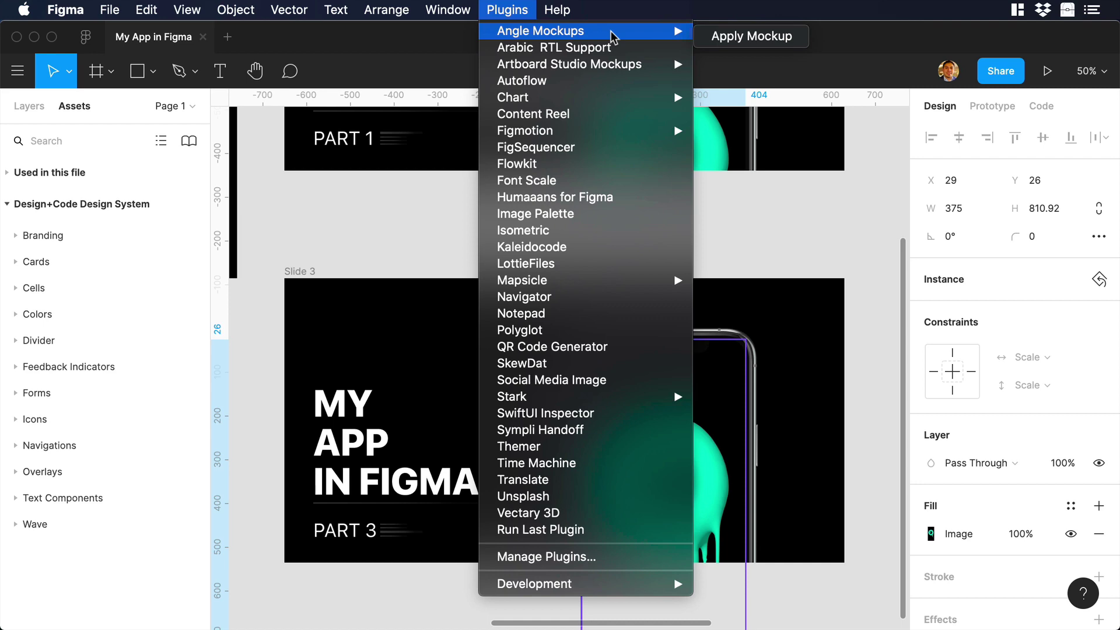
{"action": "left_click", "coordinate": [729, 36]}
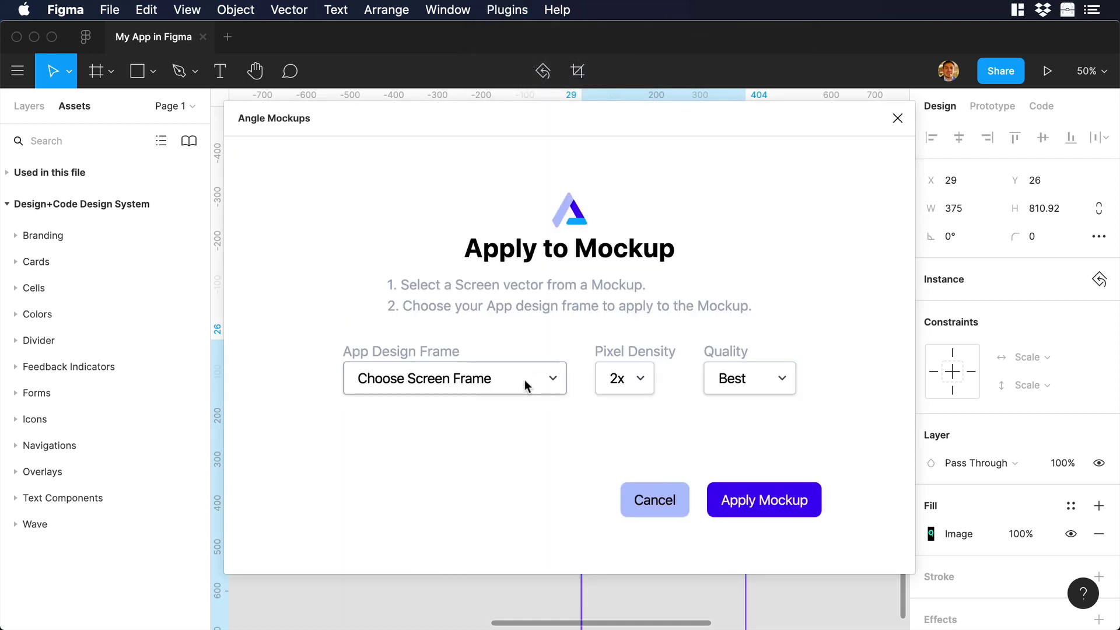
{"action": "left_click", "coordinate": [525, 381]}
{"action": "left_click", "coordinate": [414, 510]}
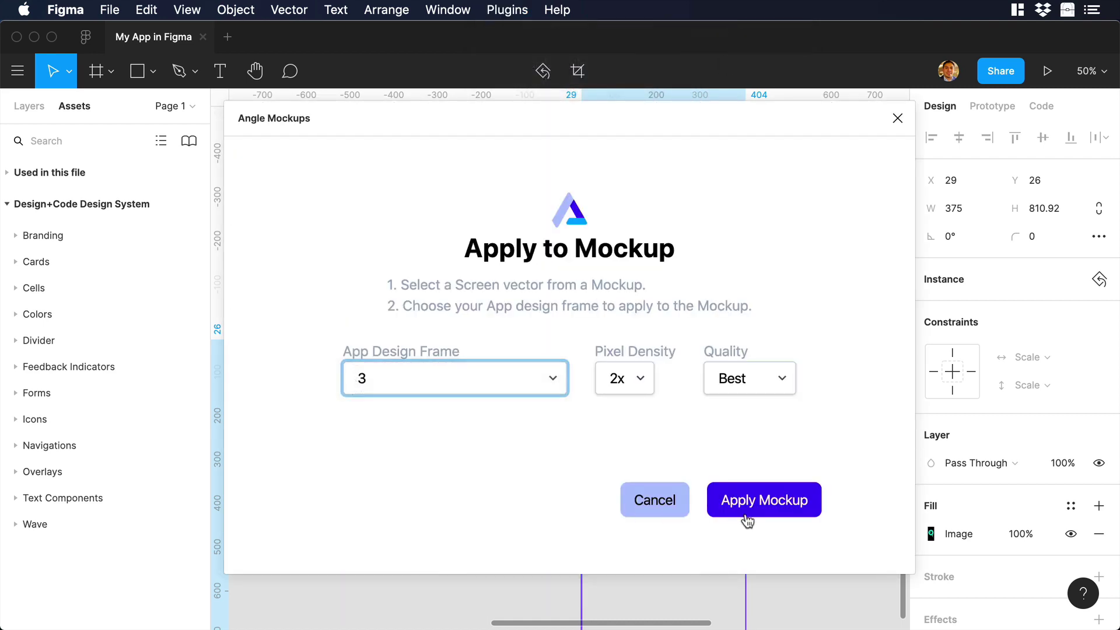
{"action": "left_click", "coordinate": [747, 519]}
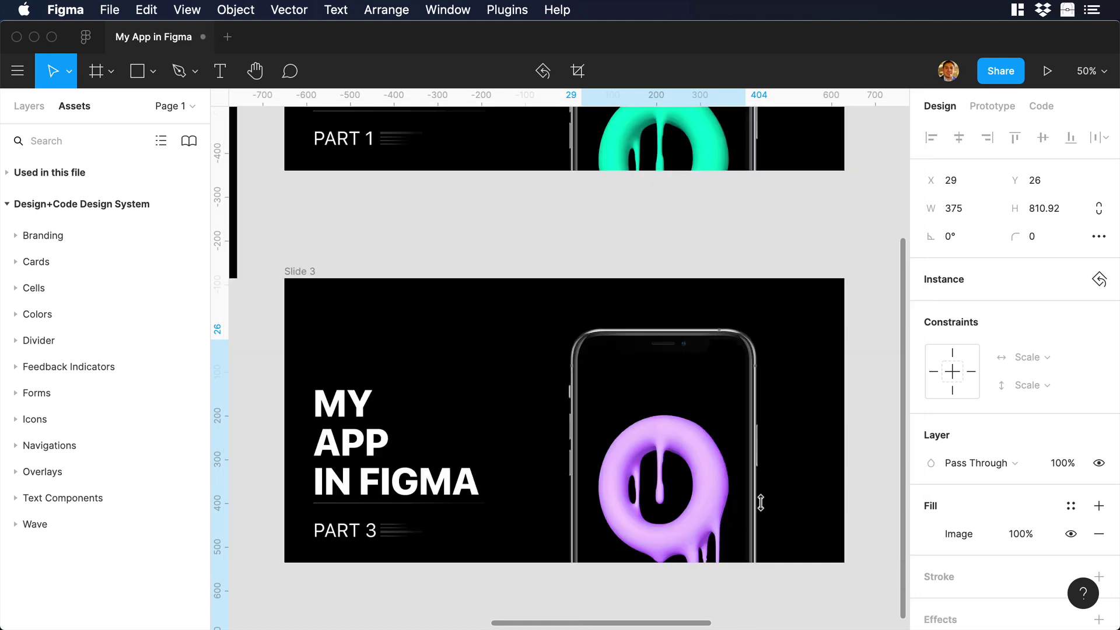
Paste the iPhone mockup into Slide 4 and raise it to Y 40
{"action": "scroll", "coordinate": [761, 503], "scroll_direction": "right", "scroll_amount": 10}
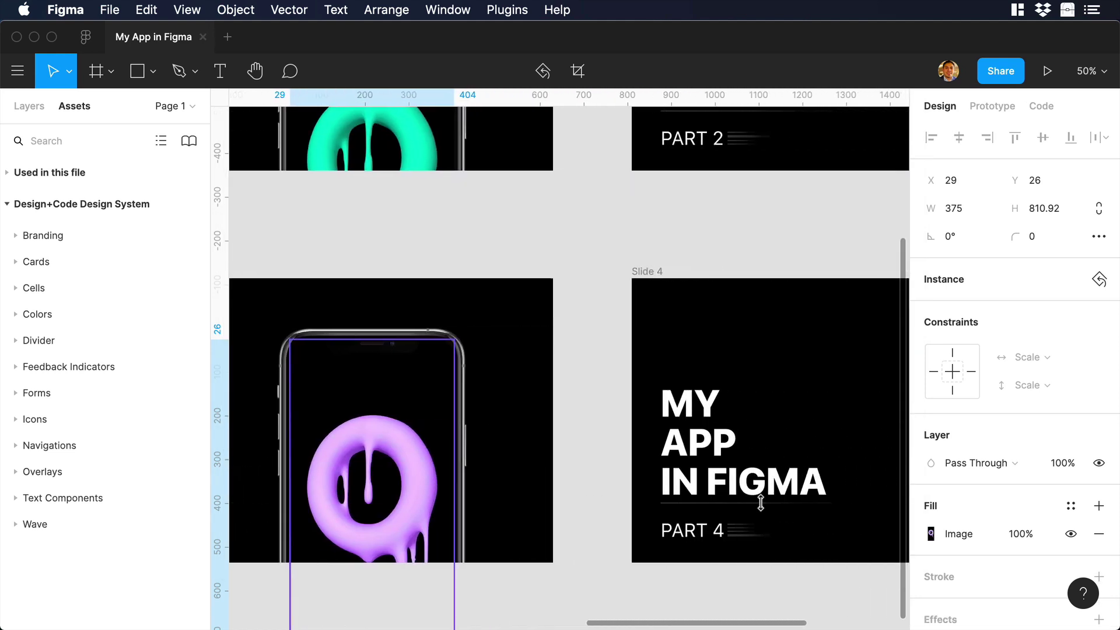
{"action": "scroll", "coordinate": [700, 461], "scroll_direction": "left", "scroll_amount": 1}
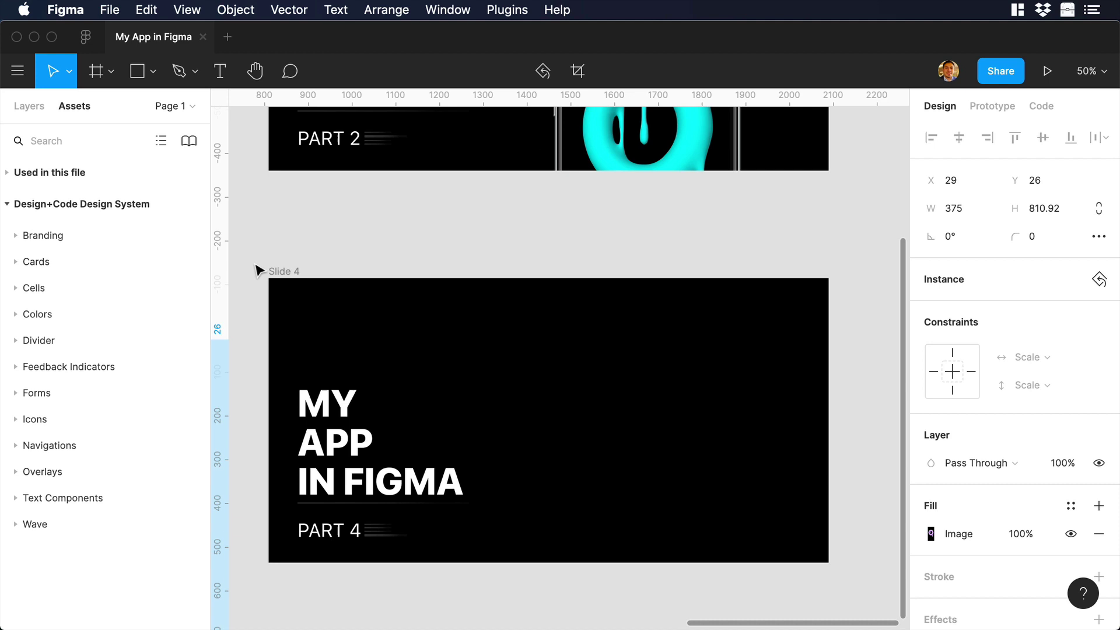
{"action": "left_click", "coordinate": [279, 272]}
{"action": "key", "text": "super+v"}
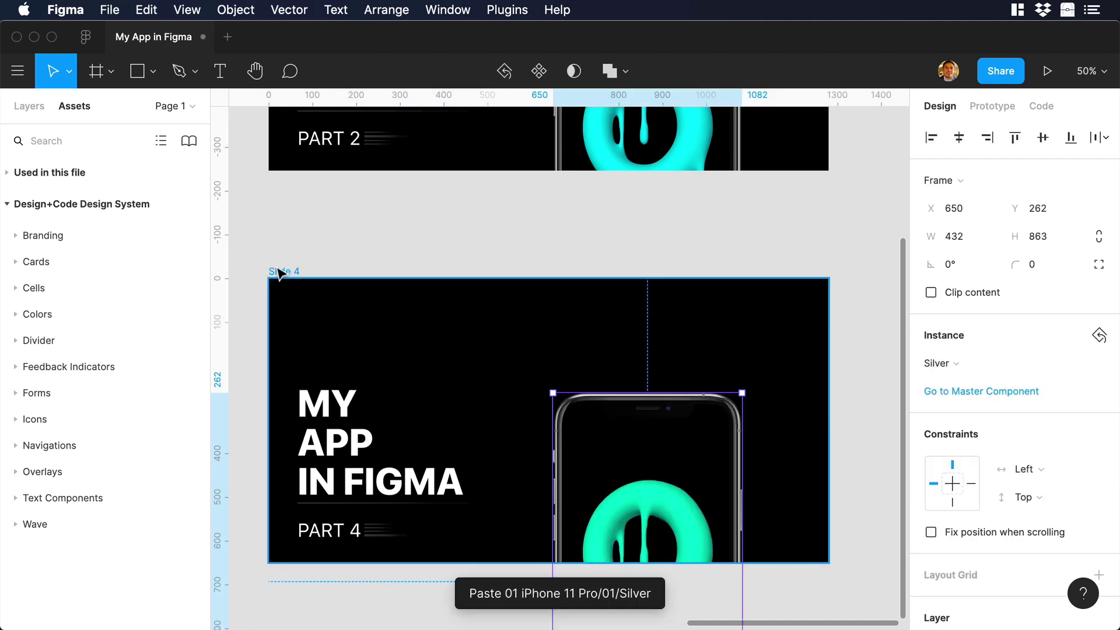
{"action": "left_click", "coordinate": [1041, 208]}
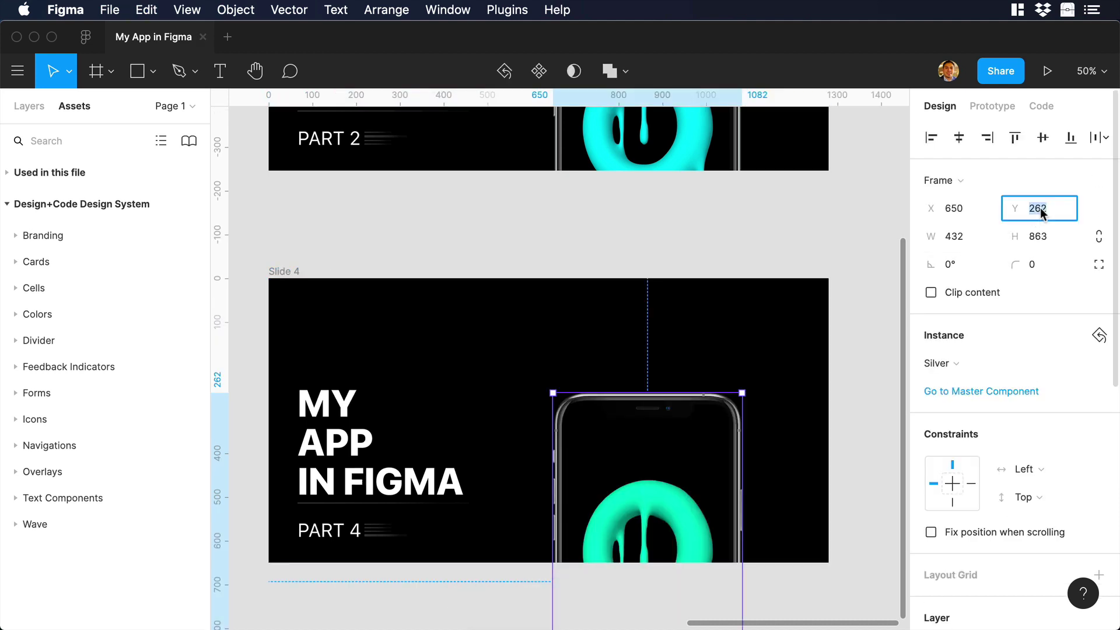
{"action": "type", "text": "40"}
{"action": "key", "text": "Return"}
{"action": "key", "text": "Escape"}
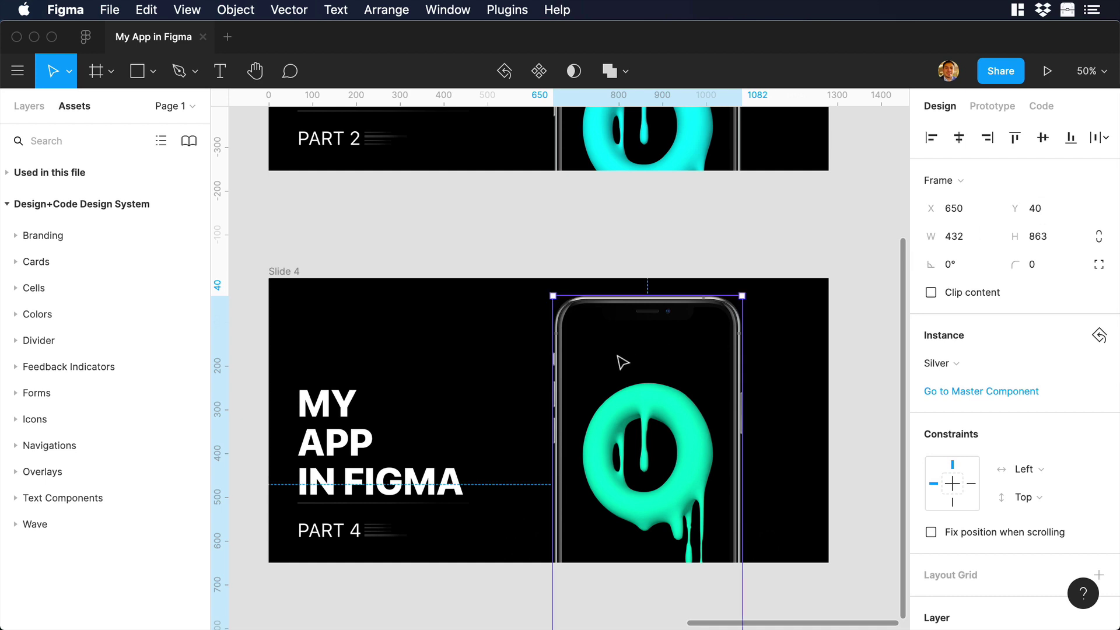
Apply design frame 4 to the Slide 4 phone screen with Angle Mockups
{"action": "double_click", "coordinate": [622, 363]}
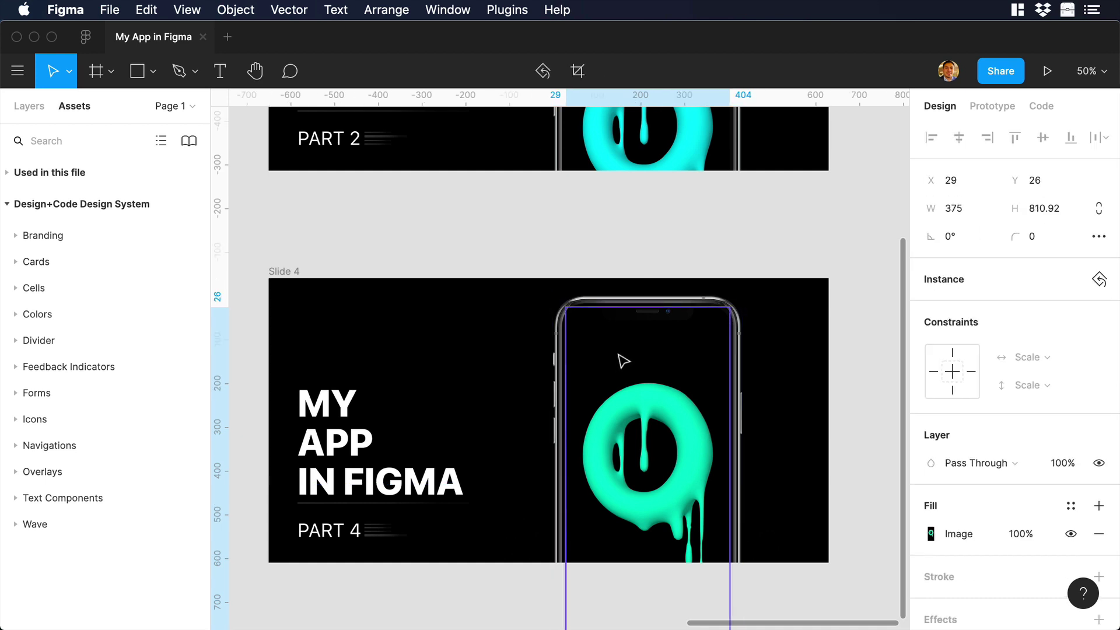
{"action": "left_click", "coordinate": [503, 10]}
{"action": "mouse_move", "coordinate": [533, 30]}
{"action": "left_click", "coordinate": [784, 37]}
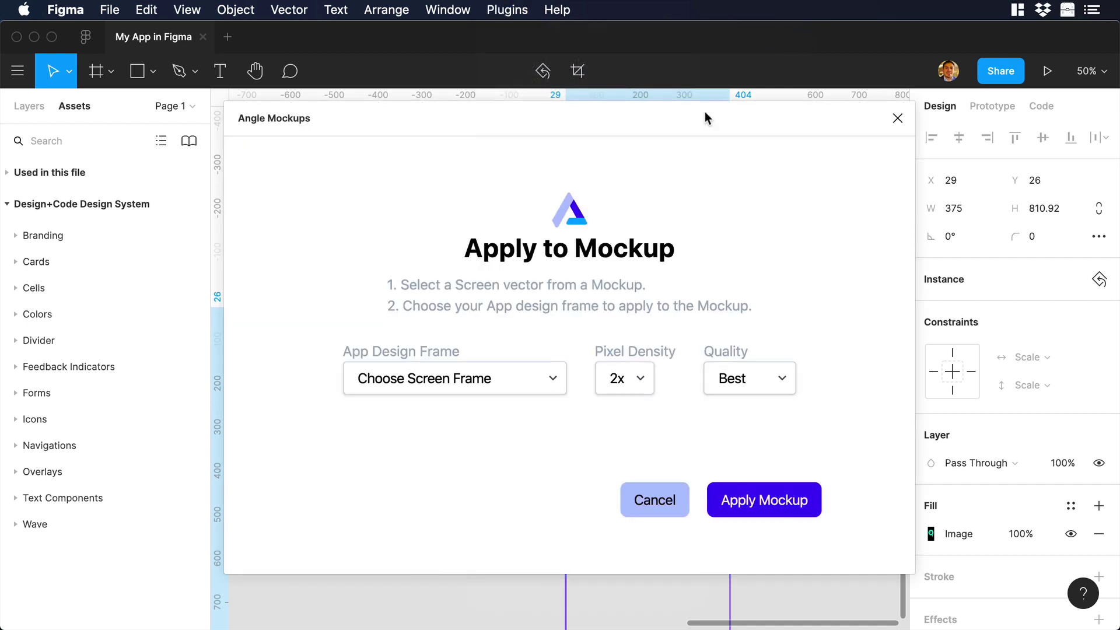
{"action": "left_click", "coordinate": [478, 376]}
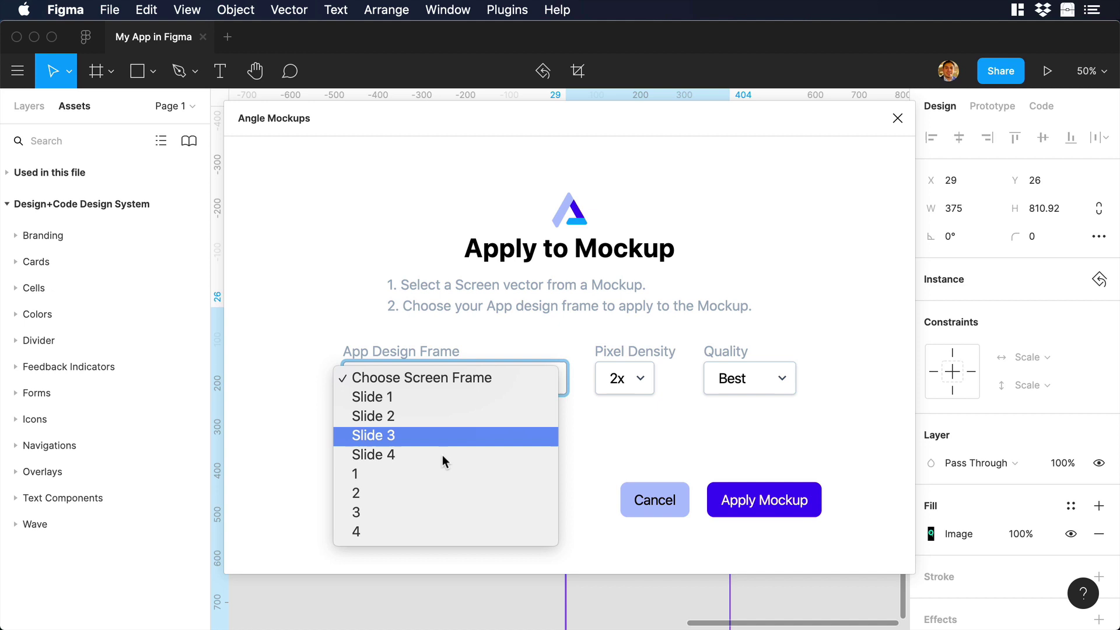
{"action": "left_click", "coordinate": [394, 530]}
{"action": "left_click", "coordinate": [721, 502]}
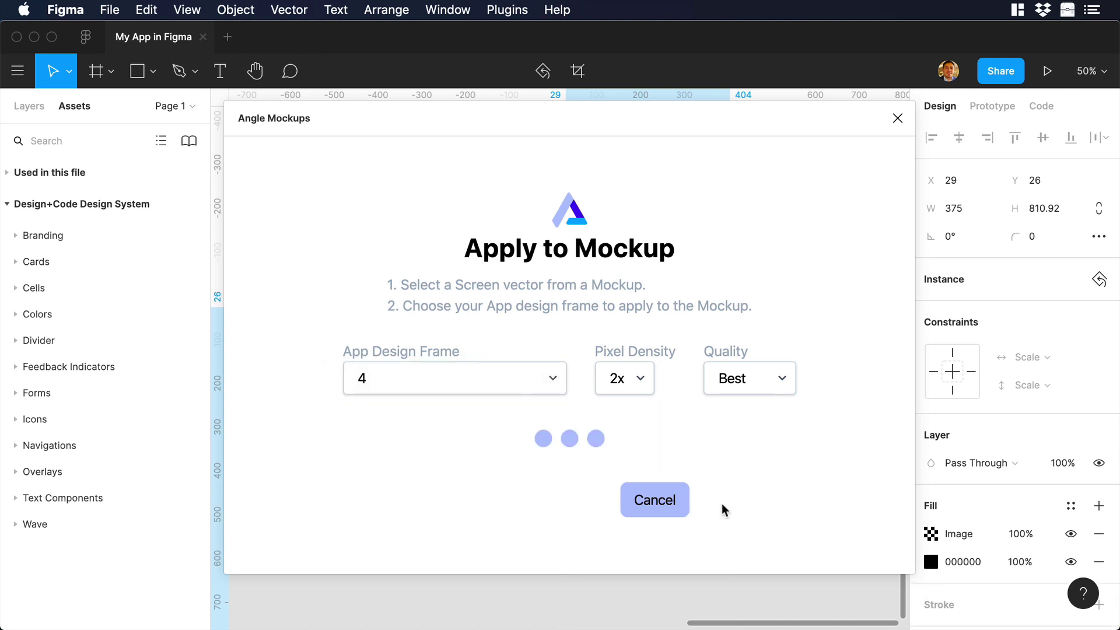
Zoom Slide 1 to 100% and open the linear gradient fill of the bar beside PART 1
{"action": "scroll", "coordinate": [720, 503], "scroll_direction": "up", "scroll_amount": 5}
{"action": "scroll", "coordinate": [721, 503], "scroll_direction": "left", "scroll_amount": 12}
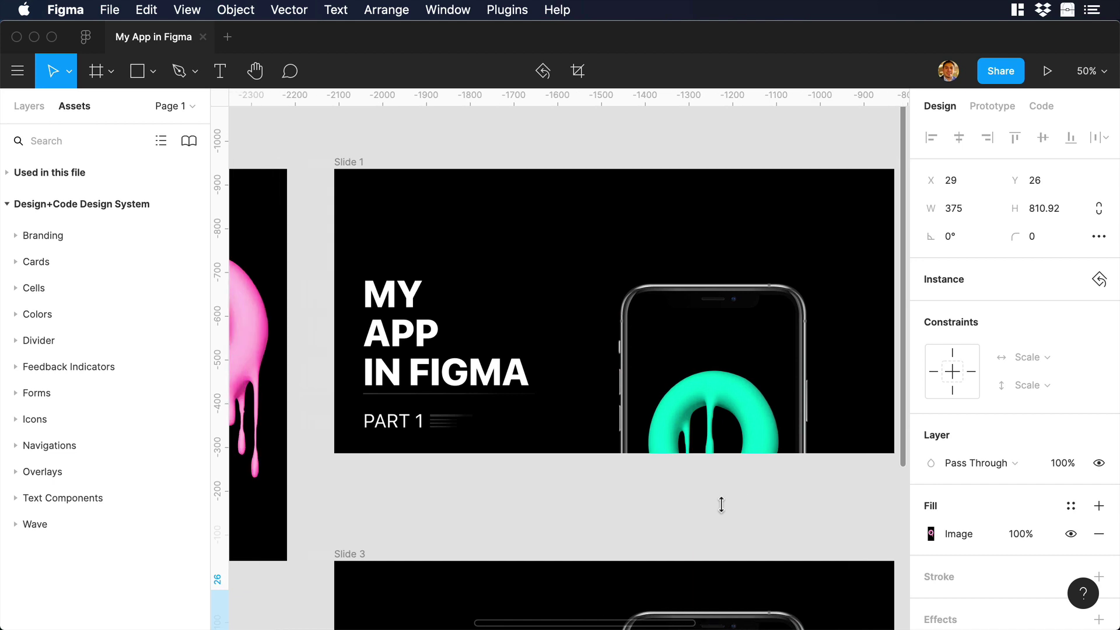
{"action": "left_click", "coordinate": [632, 467]}
{"action": "key", "text": "shift+0"}
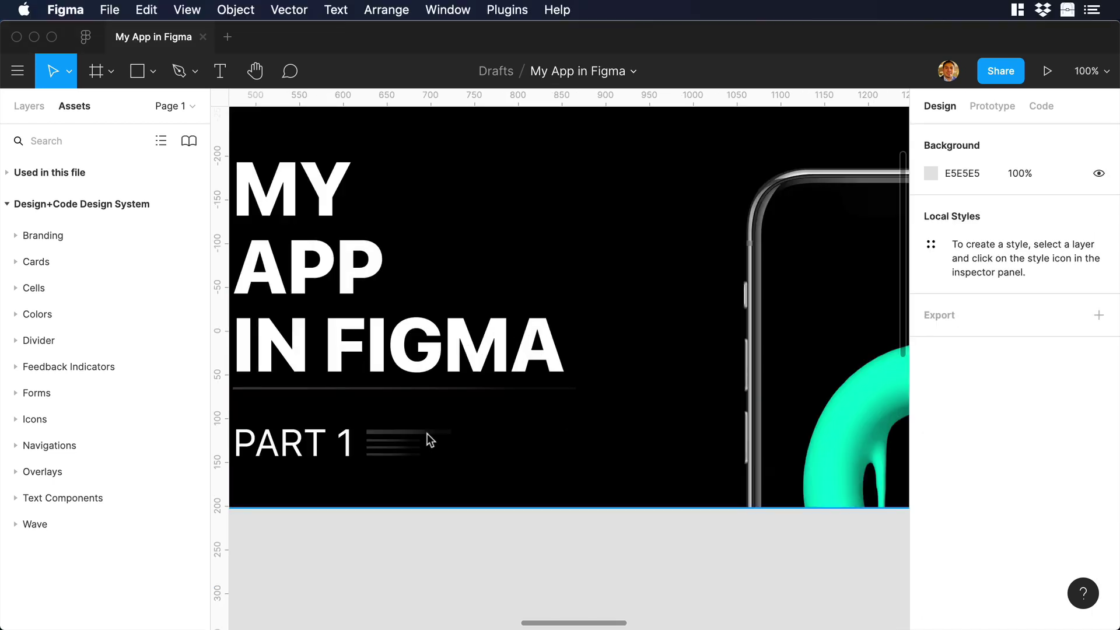
{"action": "left_click", "coordinate": [427, 433]}
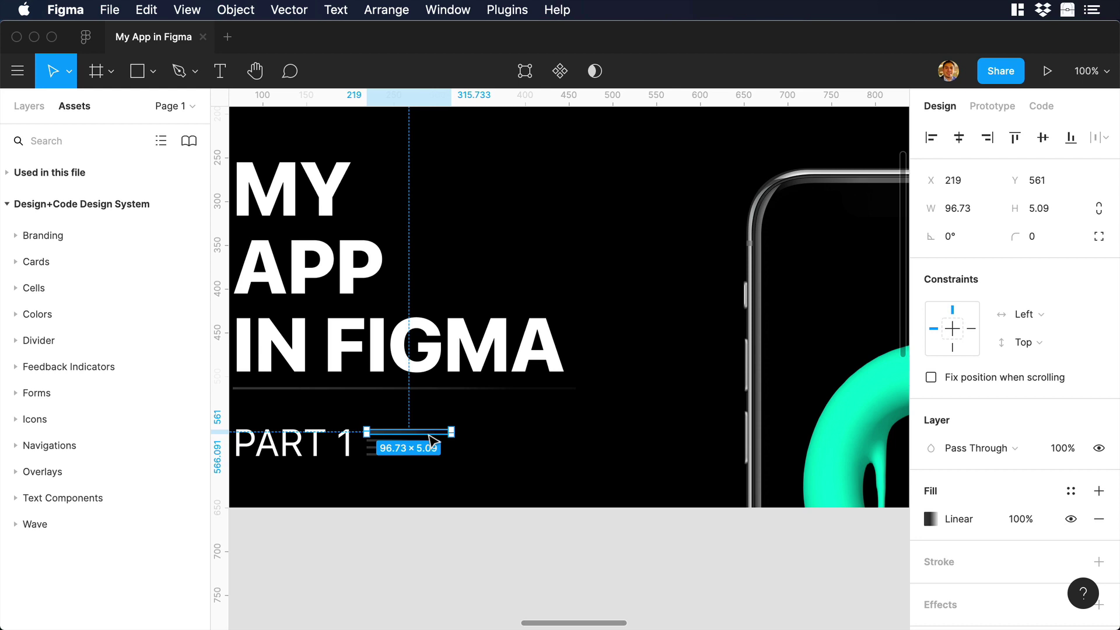
{"action": "scroll", "coordinate": [438, 440], "scroll_direction": "right", "scroll_amount": 8}
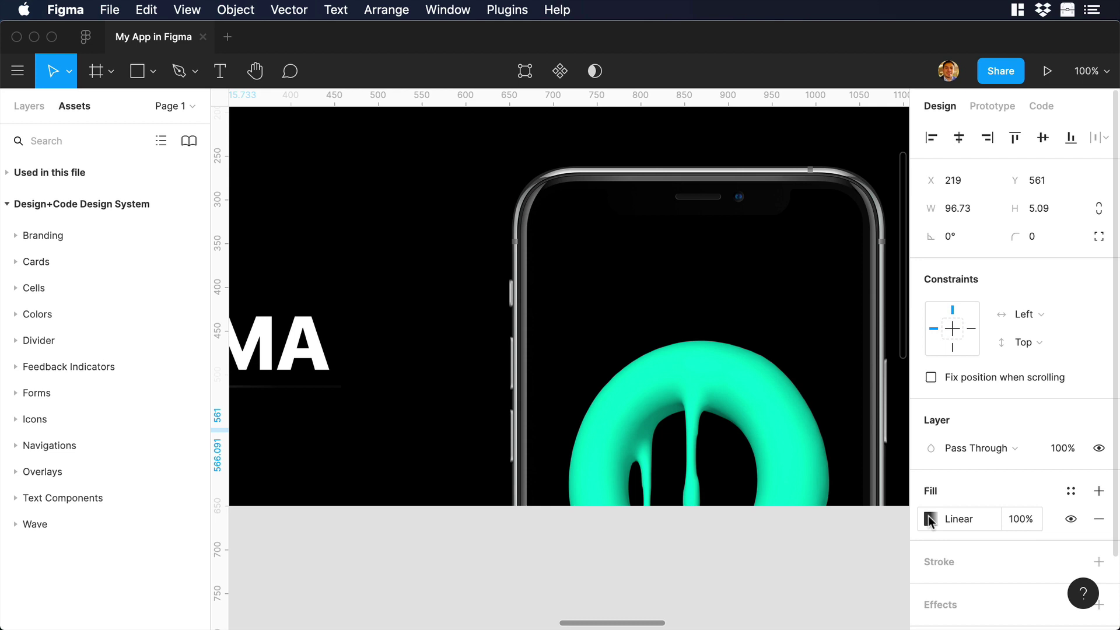
{"action": "left_click", "coordinate": [928, 516]}
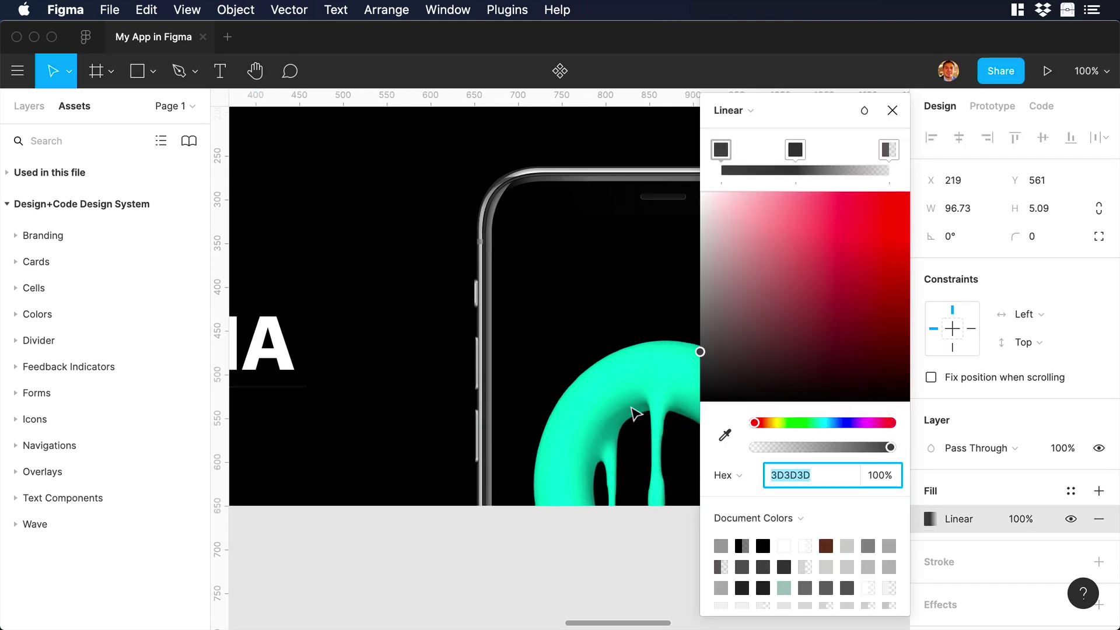
Eyedrop the donut's teal shades into the first two stops, giving 008171 to 01EFD3
{"action": "left_click", "coordinate": [720, 149]}
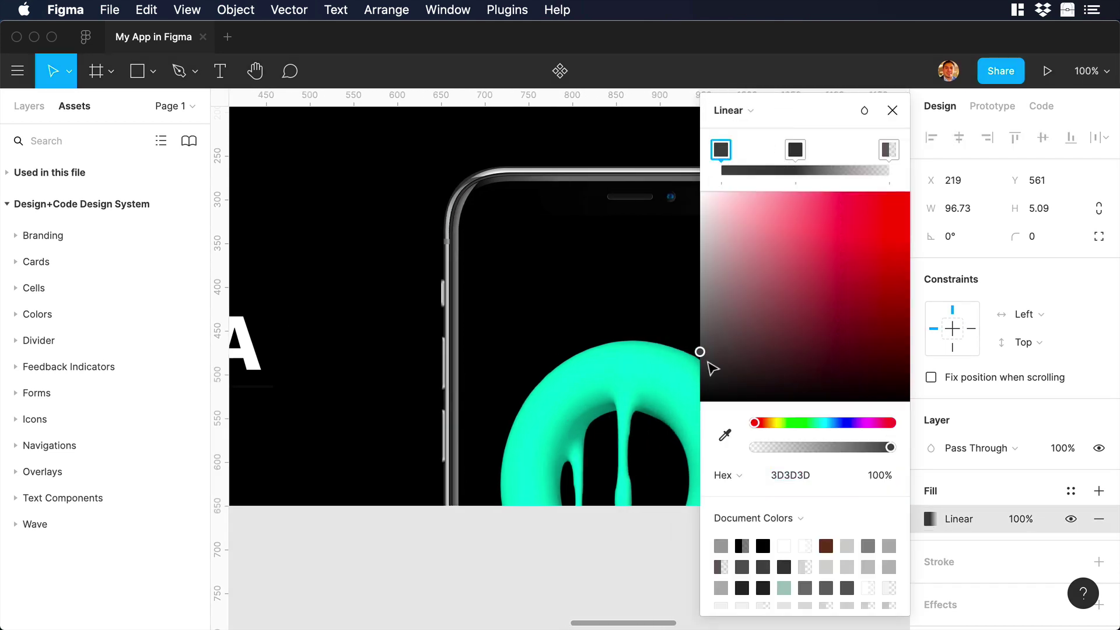
{"action": "left_click", "coordinate": [724, 435]}
{"action": "left_click", "coordinate": [601, 408]}
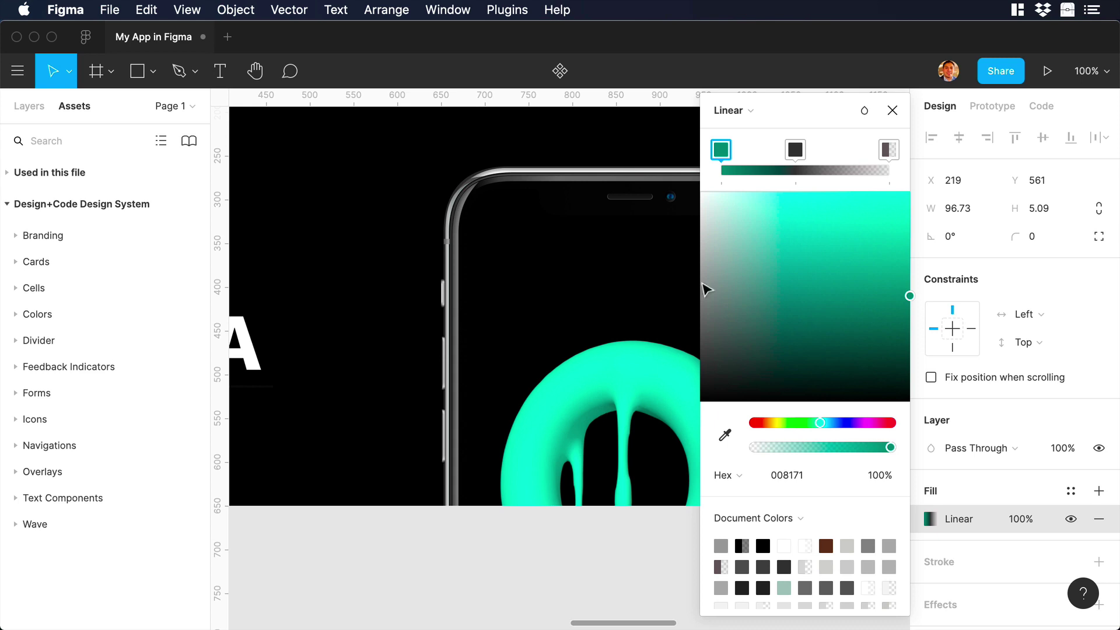
{"action": "left_click", "coordinate": [793, 150]}
{"action": "left_click", "coordinate": [724, 435]}
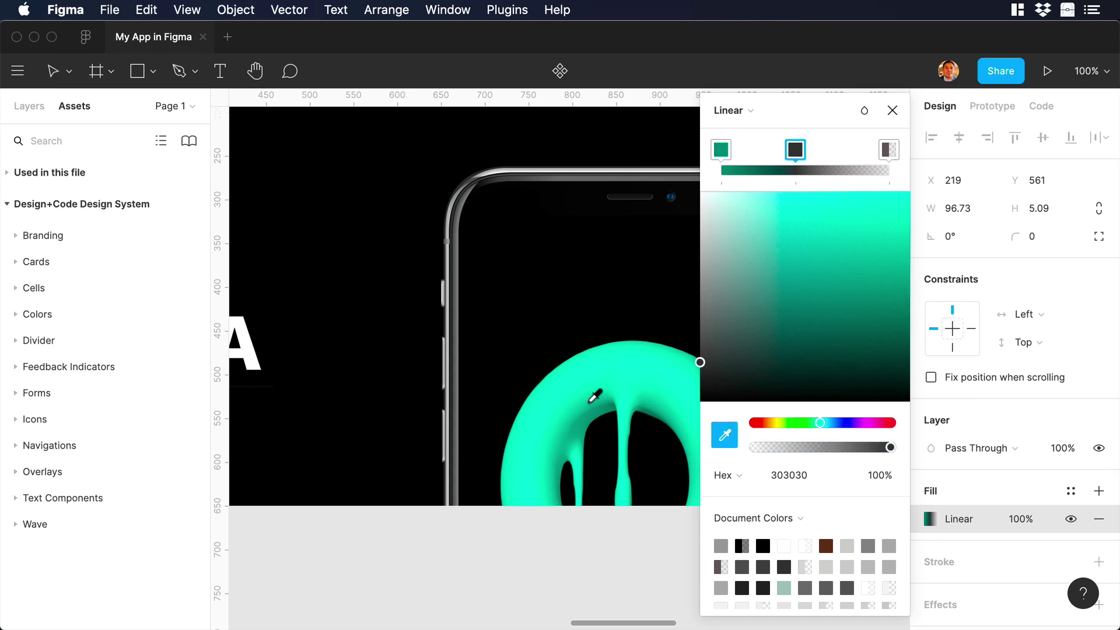
{"action": "left_click", "coordinate": [554, 389]}
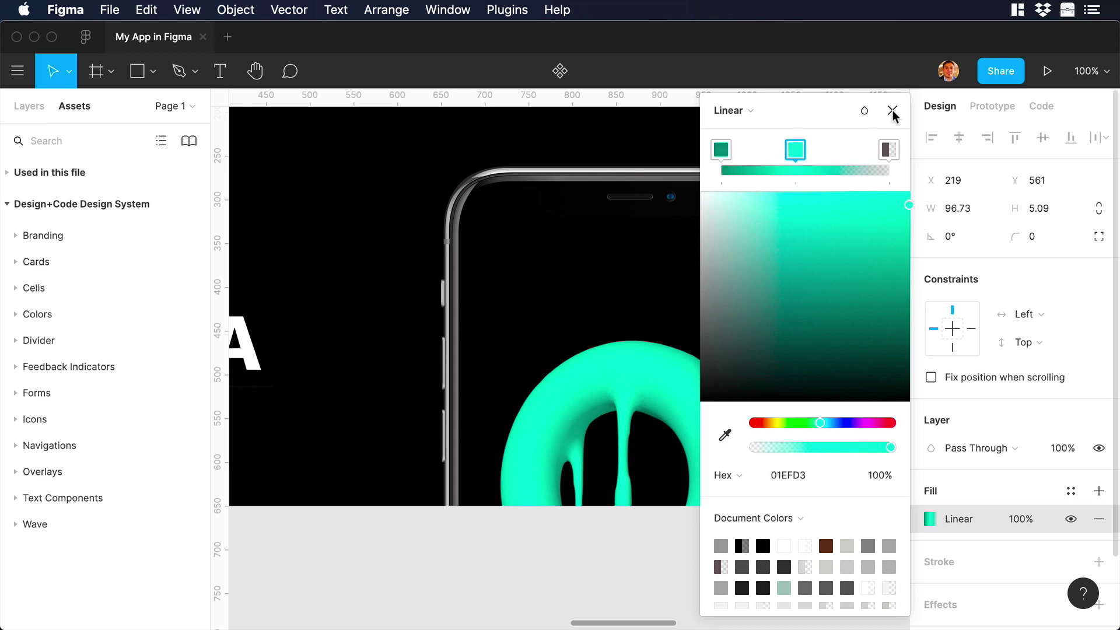
{"action": "left_click", "coordinate": [892, 111]}
{"action": "scroll", "coordinate": [677, 291], "scroll_direction": "left", "scroll_amount": 3}
Copy the PART 1 lines' properties and paste them onto the title underline
{"action": "scroll", "coordinate": [677, 291], "scroll_direction": "left", "scroll_amount": 10}
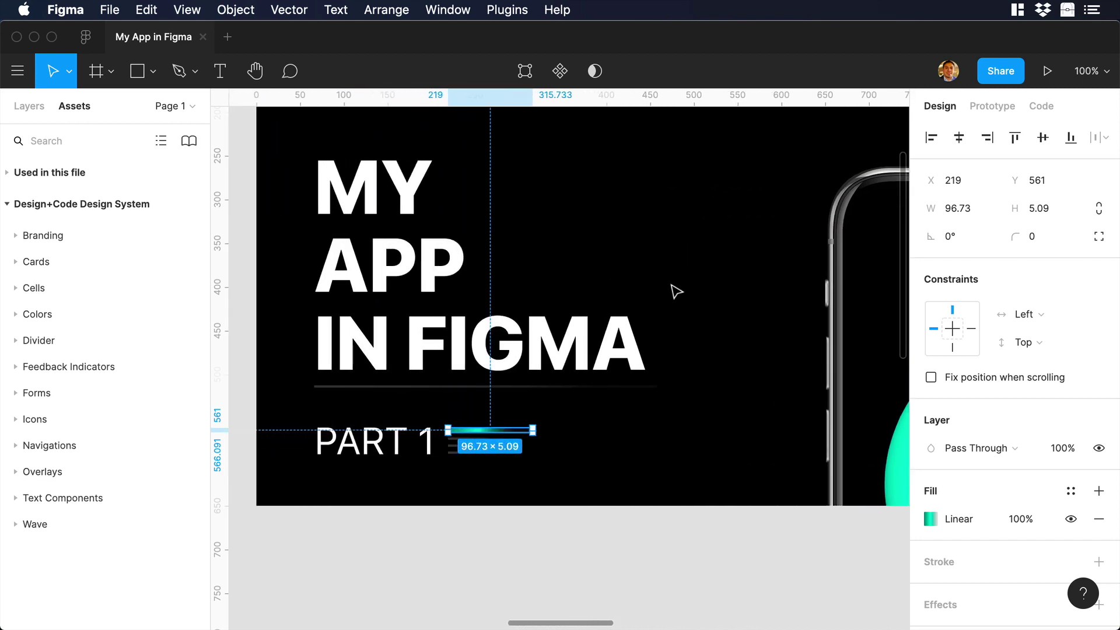
{"action": "right_click", "coordinate": [513, 434]}
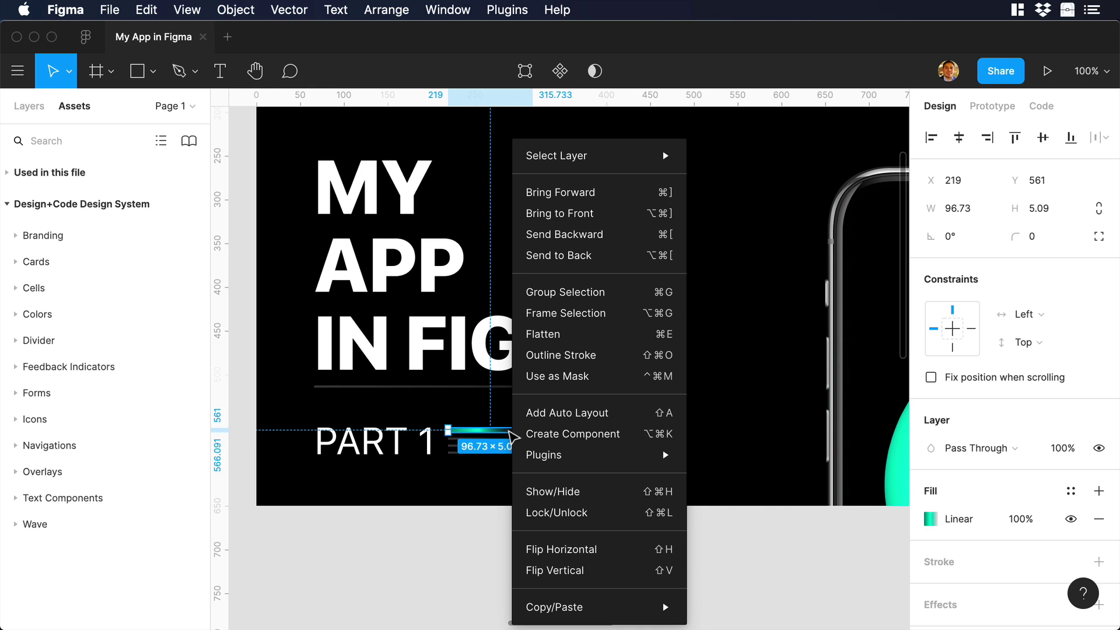
{"action": "mouse_move", "coordinate": [605, 610]}
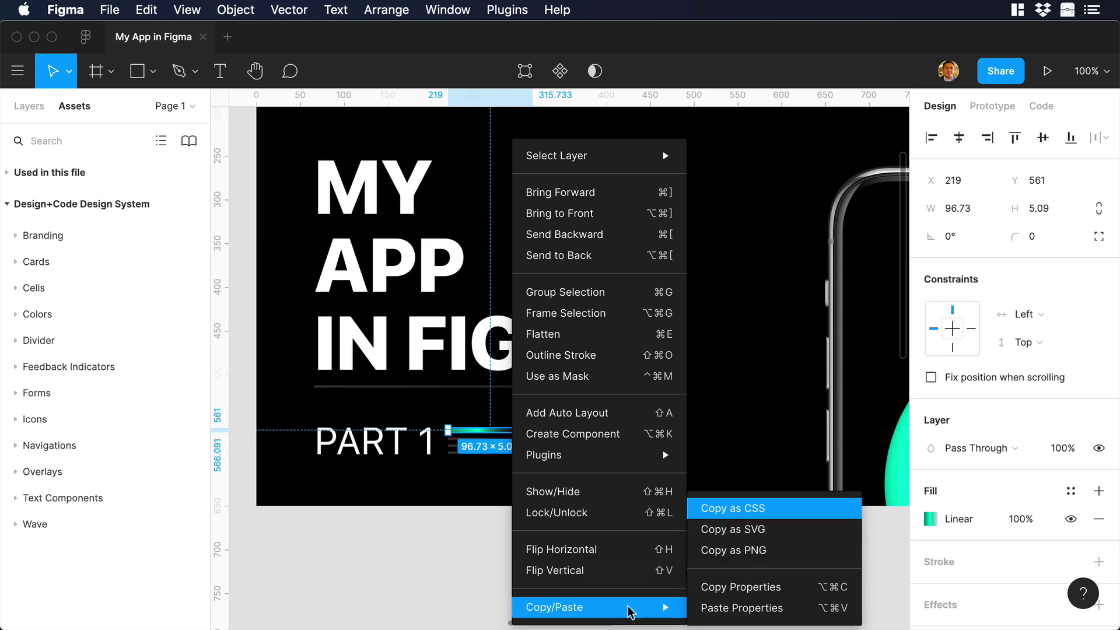
{"action": "left_click", "coordinate": [741, 586]}
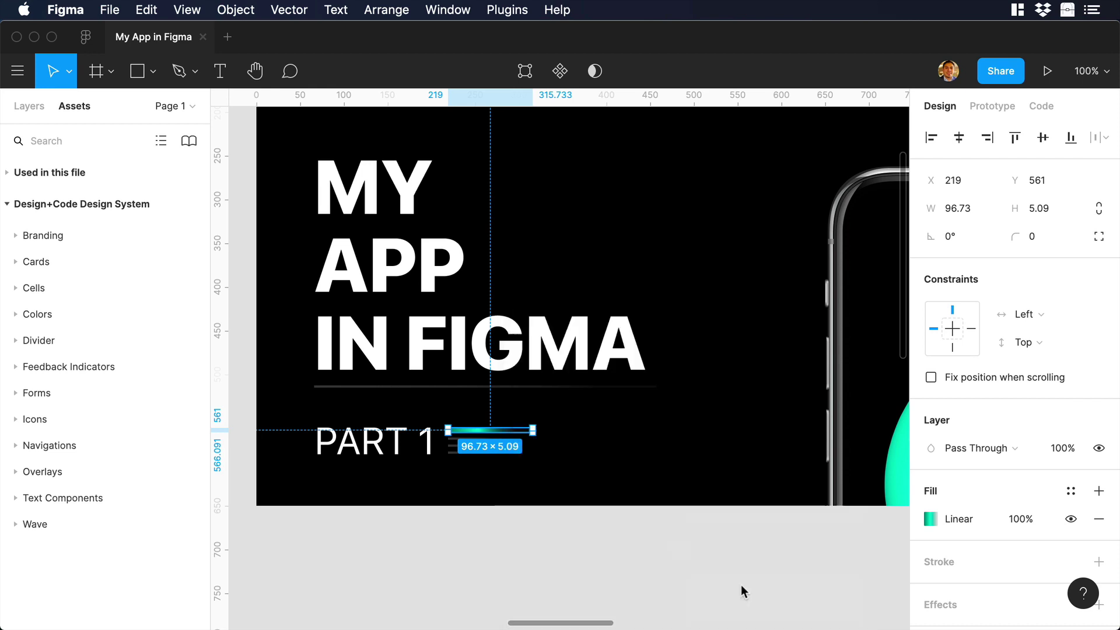
{"action": "left_click", "coordinate": [462, 387]}
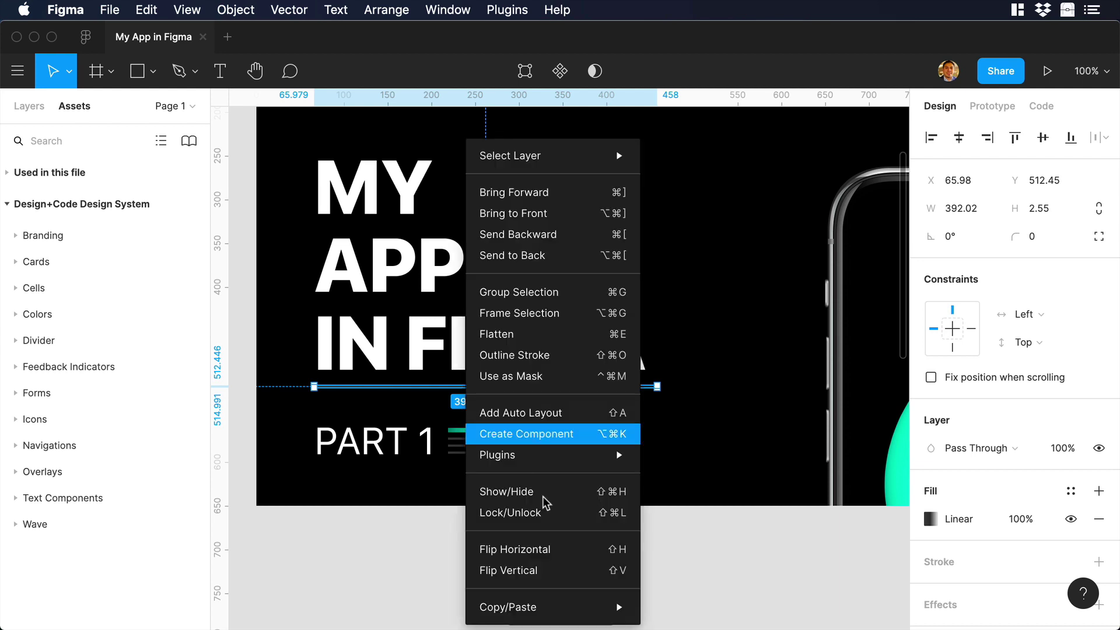
{"action": "mouse_move", "coordinate": [592, 607]}
{"action": "left_click", "coordinate": [688, 609]}
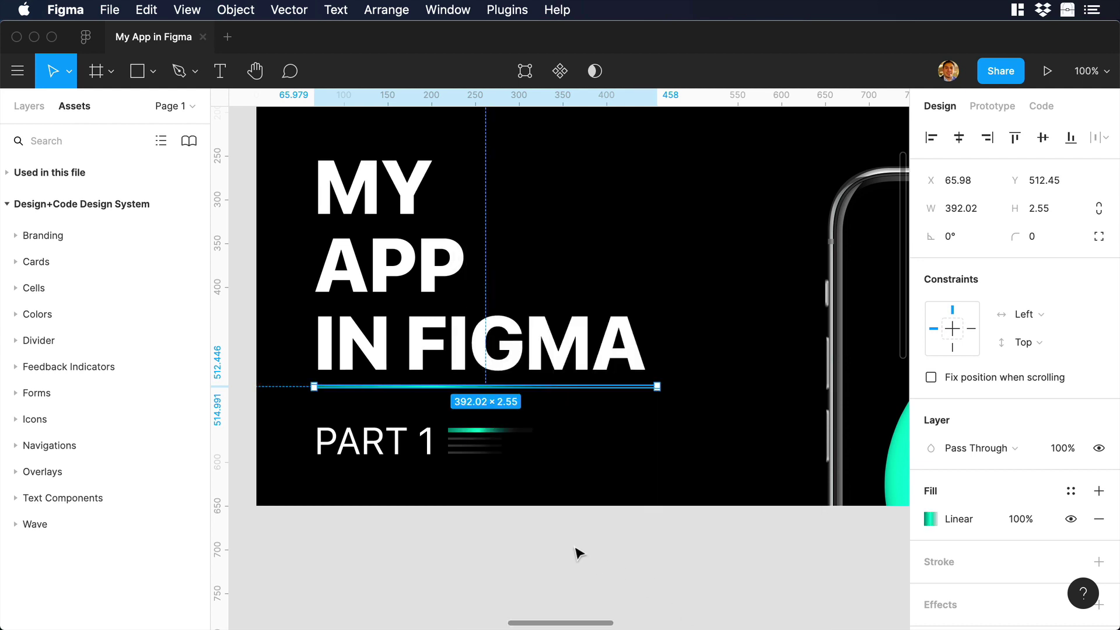
Paste the teal gradient onto the 'MY APP IN FIGMA' title and stretch it to fade right
{"action": "left_click", "coordinate": [426, 362]}
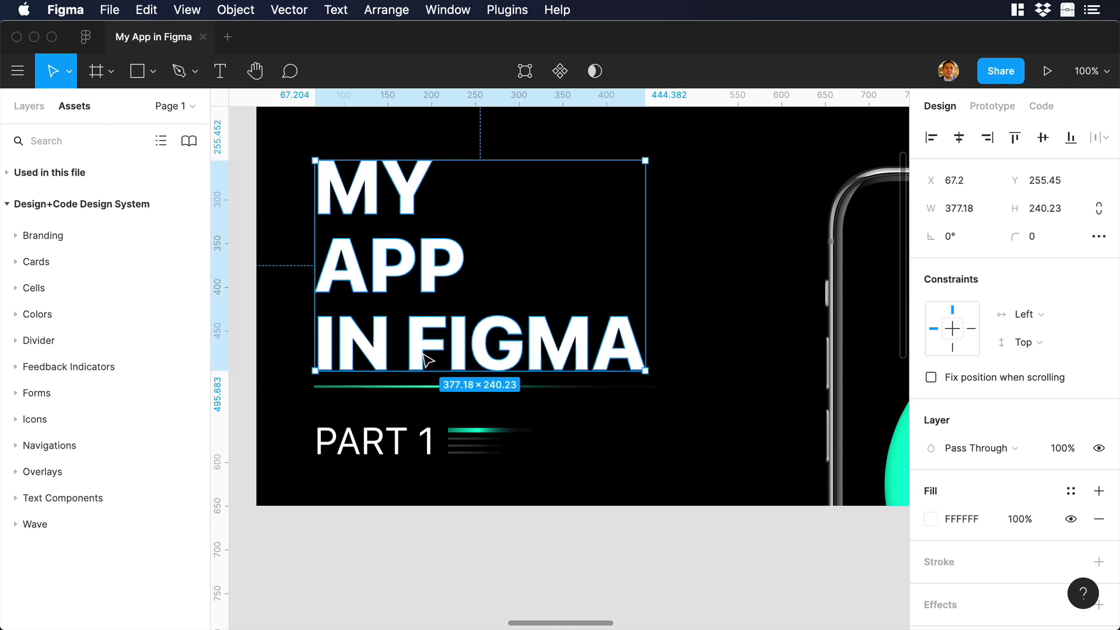
{"action": "right_click", "coordinate": [426, 360]}
{"action": "mouse_move", "coordinate": [545, 607]}
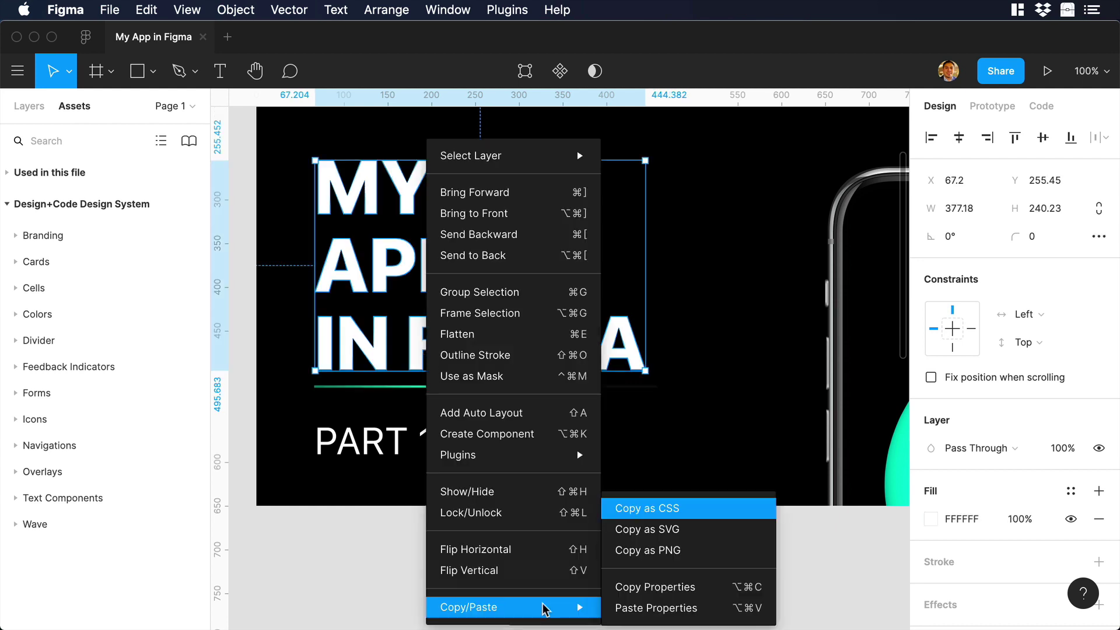
{"action": "left_click", "coordinate": [641, 609]}
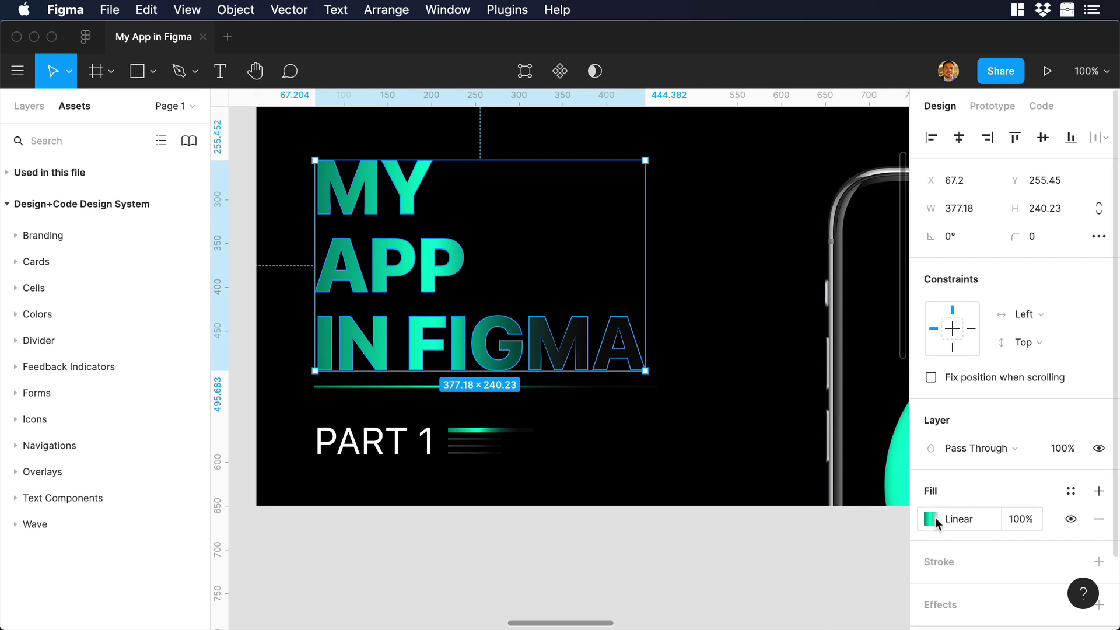
{"action": "left_click", "coordinate": [930, 519]}
{"action": "left_click", "coordinate": [584, 248]}
{"action": "left_click_drag", "start_coordinate": [584, 250], "coordinate": [644, 266]}
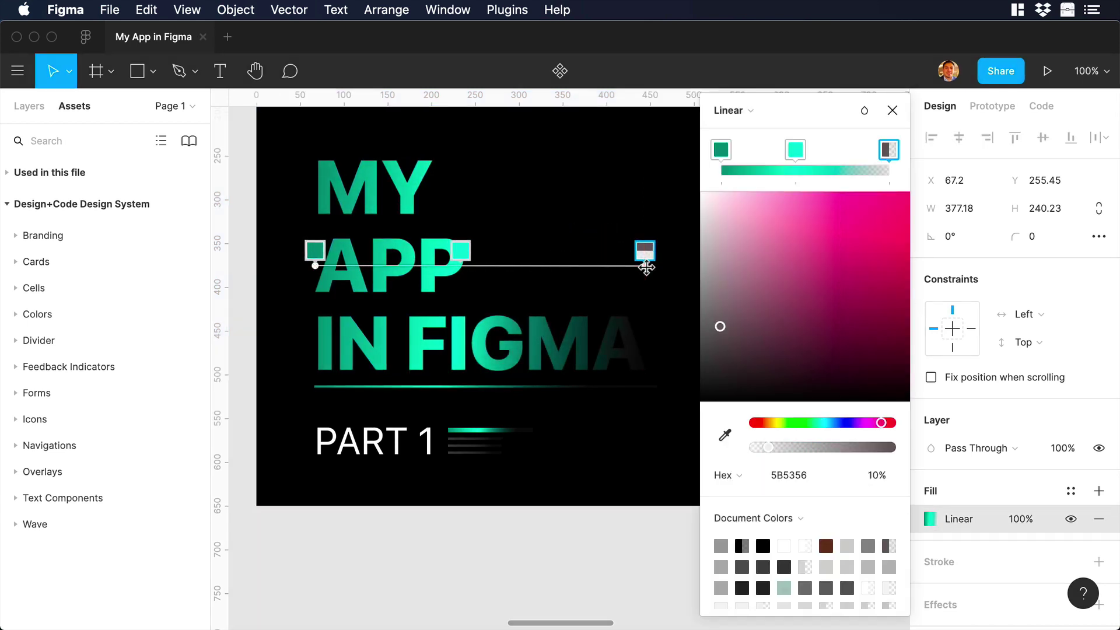
{"action": "left_click", "coordinate": [892, 110]}
{"action": "left_click", "coordinate": [712, 270]}
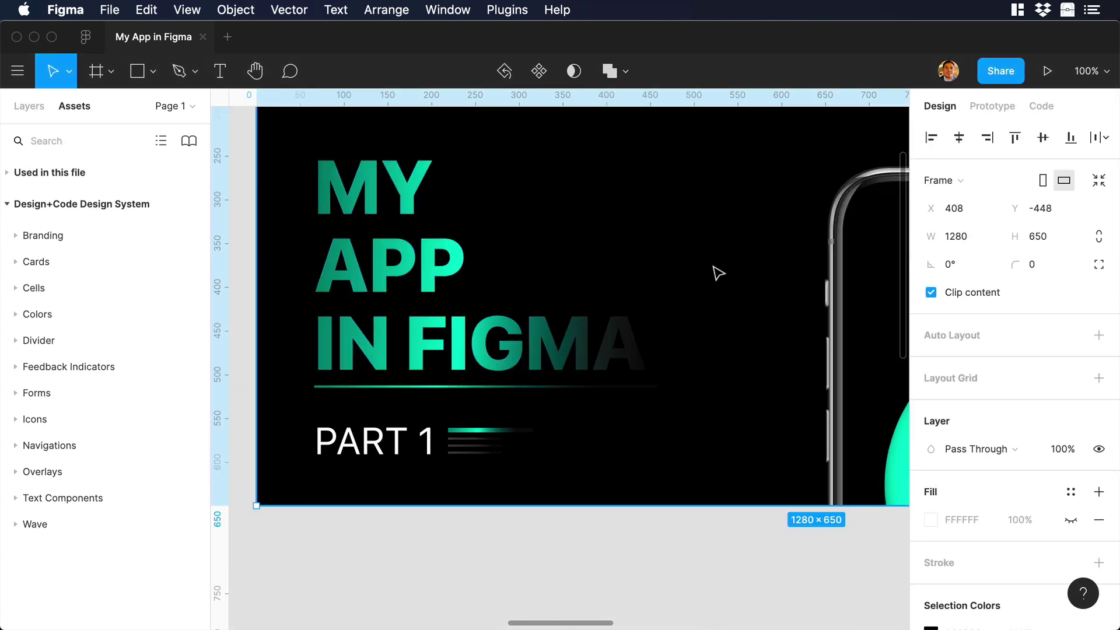
Sample teal and cyan from the Slide 2 donut into the PART 2 lines' first two gradient stops
{"action": "scroll", "coordinate": [718, 270], "scroll_direction": "down", "scroll_amount": 5}
{"action": "scroll", "coordinate": [718, 273], "scroll_direction": "up", "scroll_amount": 5}
{"action": "left_click", "coordinate": [329, 443]}
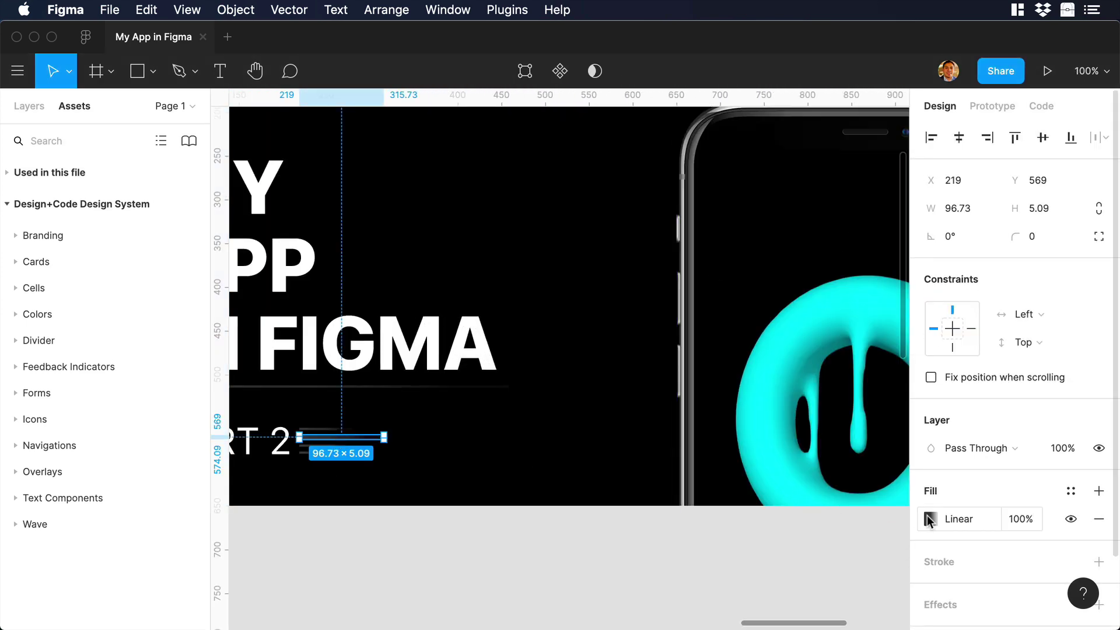
{"action": "left_click", "coordinate": [927, 517]}
{"action": "scroll", "coordinate": [605, 443], "scroll_direction": "right", "scroll_amount": 5}
{"action": "left_click", "coordinate": [722, 150]}
{"action": "left_click", "coordinate": [725, 435]}
{"action": "left_click", "coordinate": [655, 340]}
{"action": "left_click", "coordinate": [795, 150]}
{"action": "key", "text": "i"}
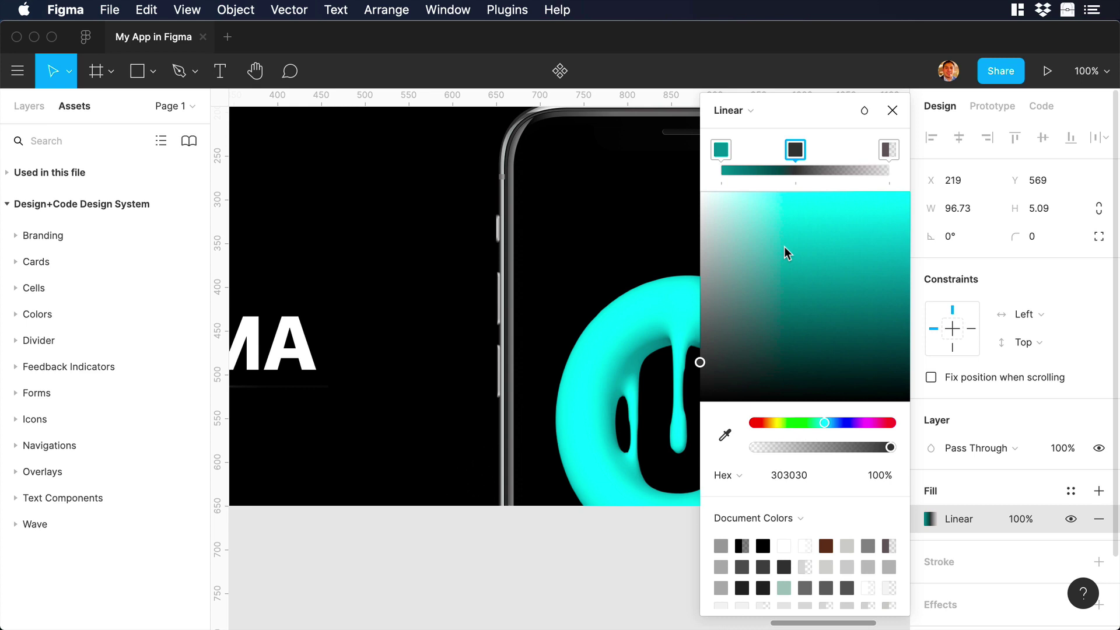
{"action": "left_click", "coordinate": [612, 325]}
{"action": "left_click", "coordinate": [891, 110]}
{"action": "scroll", "coordinate": [524, 409], "scroll_direction": "left", "scroll_amount": 6}
Copy the PART 2 gradient onto Slide 2's underline and title, stretching the title's fade rightward
{"action": "right_click", "coordinate": [517, 457]}
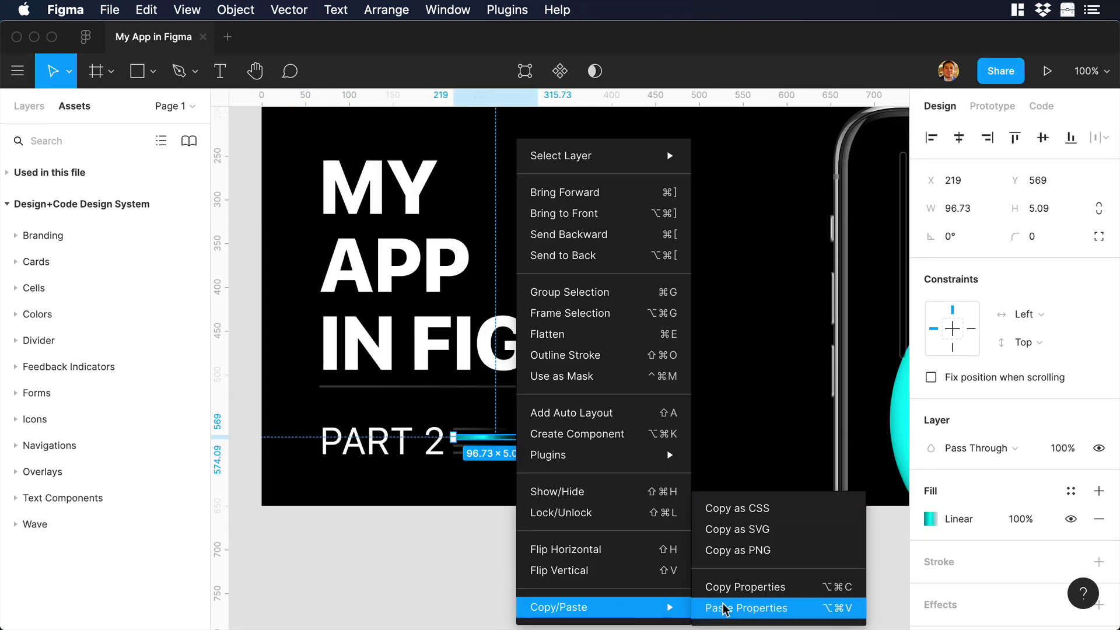
{"action": "left_click", "coordinate": [492, 400]}
{"action": "right_click", "coordinate": [476, 386]}
{"action": "mouse_move", "coordinate": [601, 606]}
{"action": "left_click", "coordinate": [700, 587]}
{"action": "right_click", "coordinate": [444, 205]}
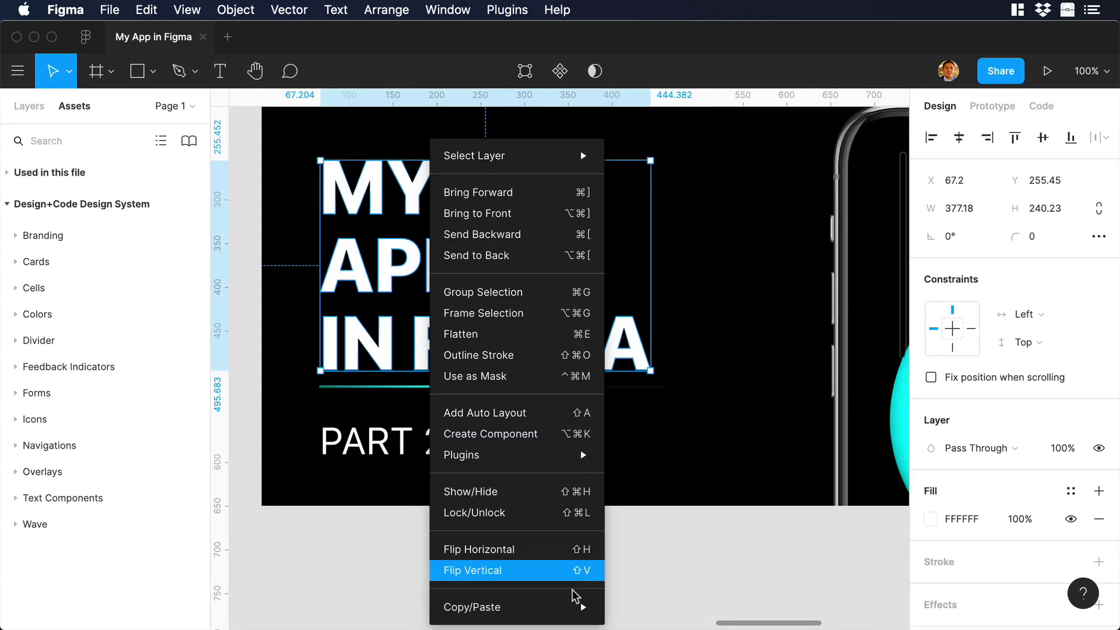
{"action": "left_click", "coordinate": [664, 607]}
{"action": "left_click", "coordinate": [929, 522]}
{"action": "left_click_drag", "start_coordinate": [624, 257], "coordinate": [655, 258]}
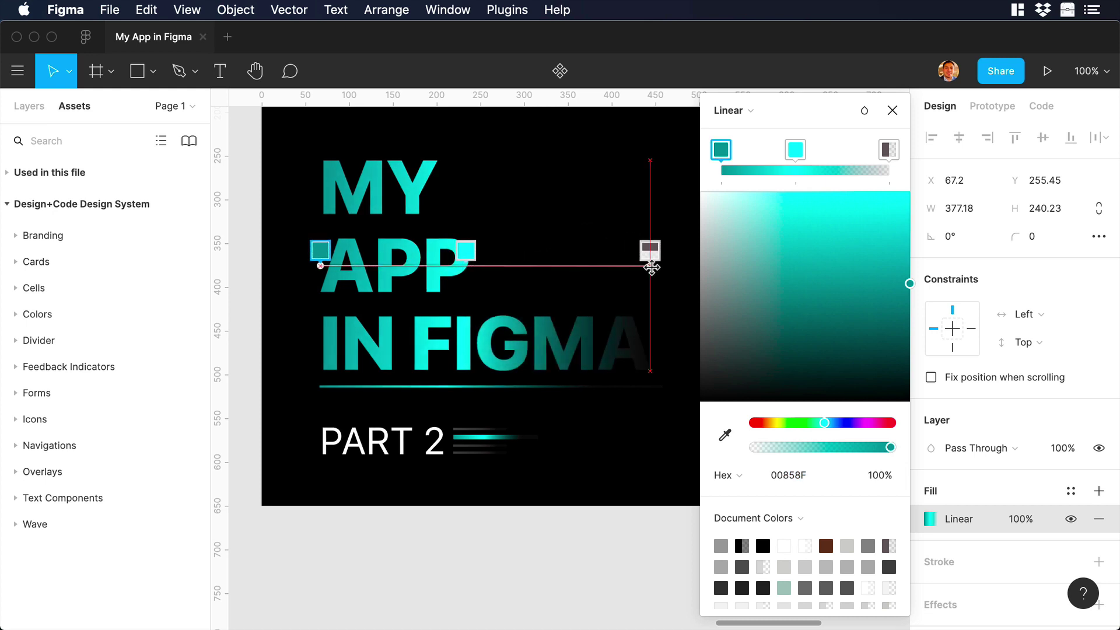
{"action": "left_click", "coordinate": [892, 110]}
Sample purple and pale pink from the Slide 3 donut into the PART 3 lines' gradient stops
{"action": "scroll", "coordinate": [558, 289], "scroll_direction": "left", "scroll_amount": 10}
{"action": "scroll", "coordinate": [557, 289], "scroll_direction": "right", "scroll_amount": 10}
{"action": "left_click", "coordinate": [327, 404]}
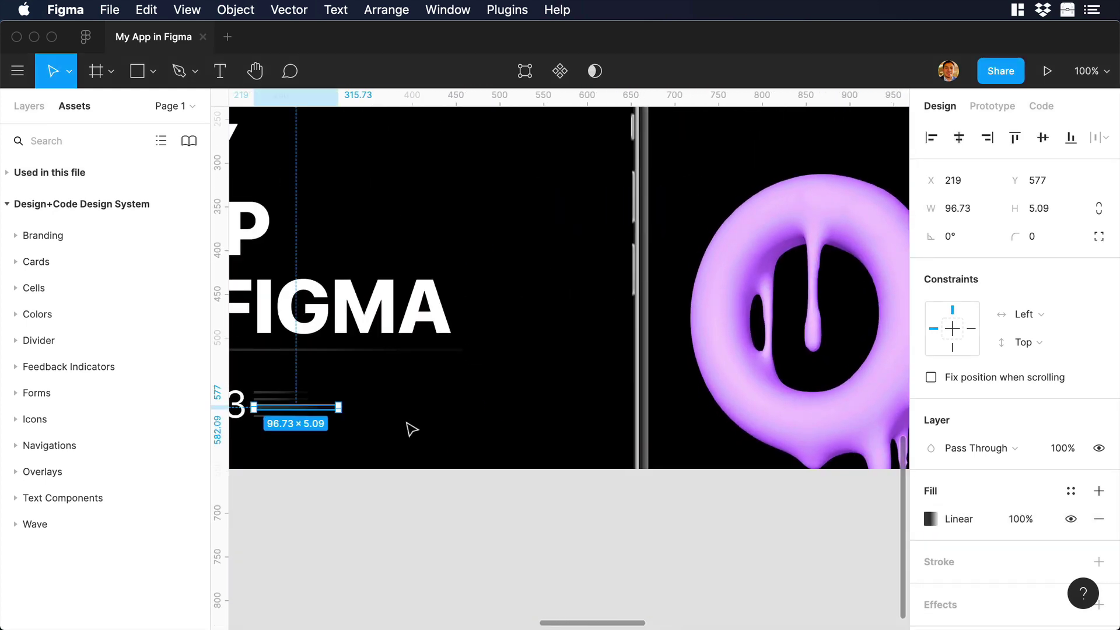
{"action": "left_click", "coordinate": [928, 518]}
{"action": "scroll", "coordinate": [614, 390], "scroll_direction": "right", "scroll_amount": 4}
{"action": "left_click", "coordinate": [725, 434]}
{"action": "left_click", "coordinate": [620, 308]}
{"action": "left_click", "coordinate": [795, 150]}
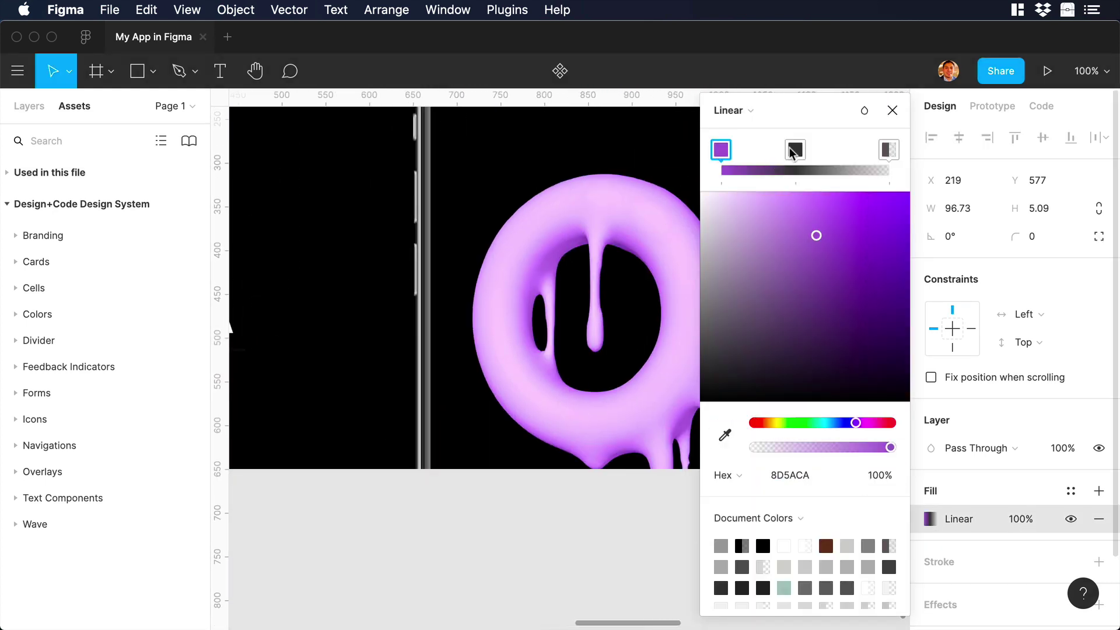
{"action": "left_click", "coordinate": [724, 434]}
{"action": "left_click", "coordinate": [545, 257]}
{"action": "key", "text": "Escape"}
{"action": "scroll", "coordinate": [365, 268], "scroll_direction": "left", "scroll_amount": 10}
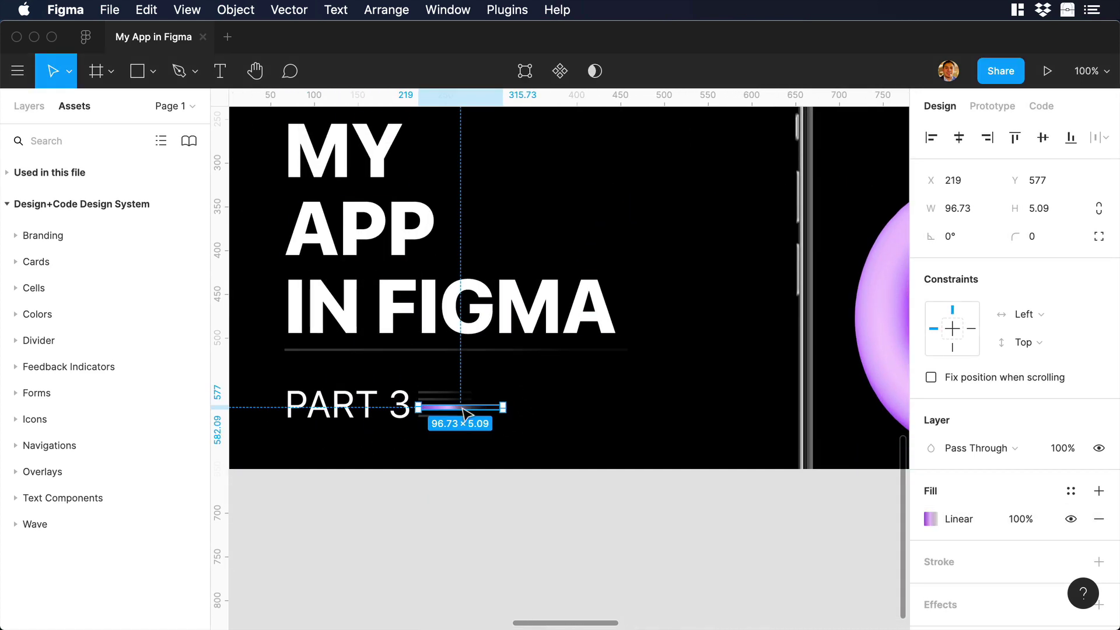
Copy the purple 8D5ACA gradient onto Slide 3's underline and title, stretching it to fade right
{"action": "right_click", "coordinate": [465, 406]}
{"action": "mouse_move", "coordinate": [592, 607]}
{"action": "left_click", "coordinate": [677, 587]}
{"action": "right_click", "coordinate": [416, 348]}
{"action": "mouse_move", "coordinate": [525, 604]}
{"action": "left_click", "coordinate": [617, 607]}
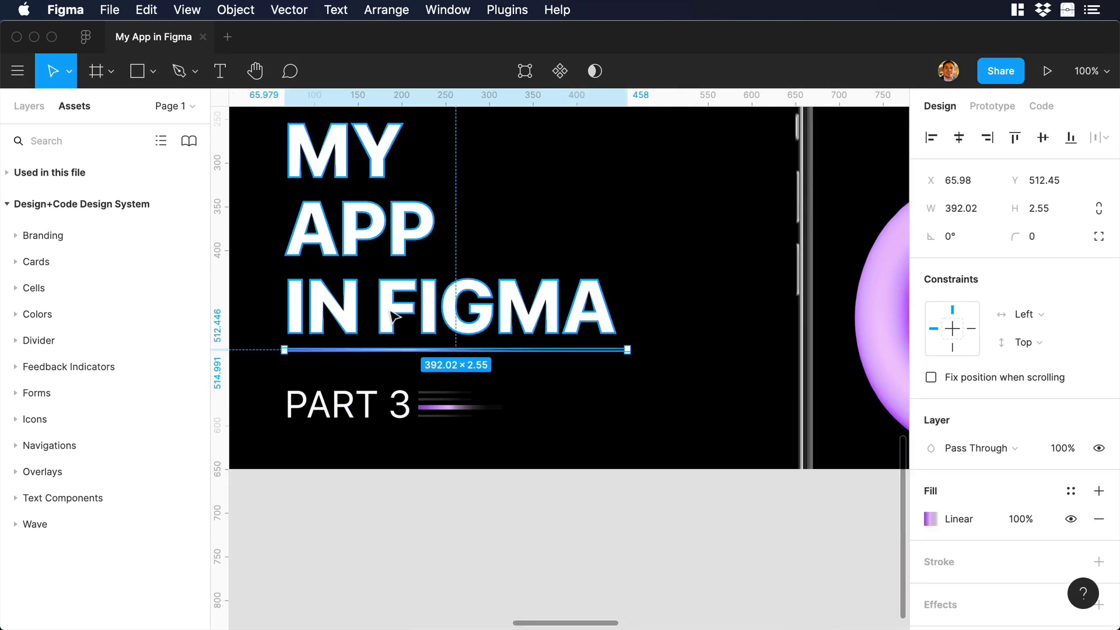
{"action": "right_click", "coordinate": [397, 227]}
{"action": "left_click", "coordinate": [612, 607]}
{"action": "left_click", "coordinate": [930, 518]}
{"action": "left_click_drag", "start_coordinate": [576, 213], "coordinate": [617, 216]}
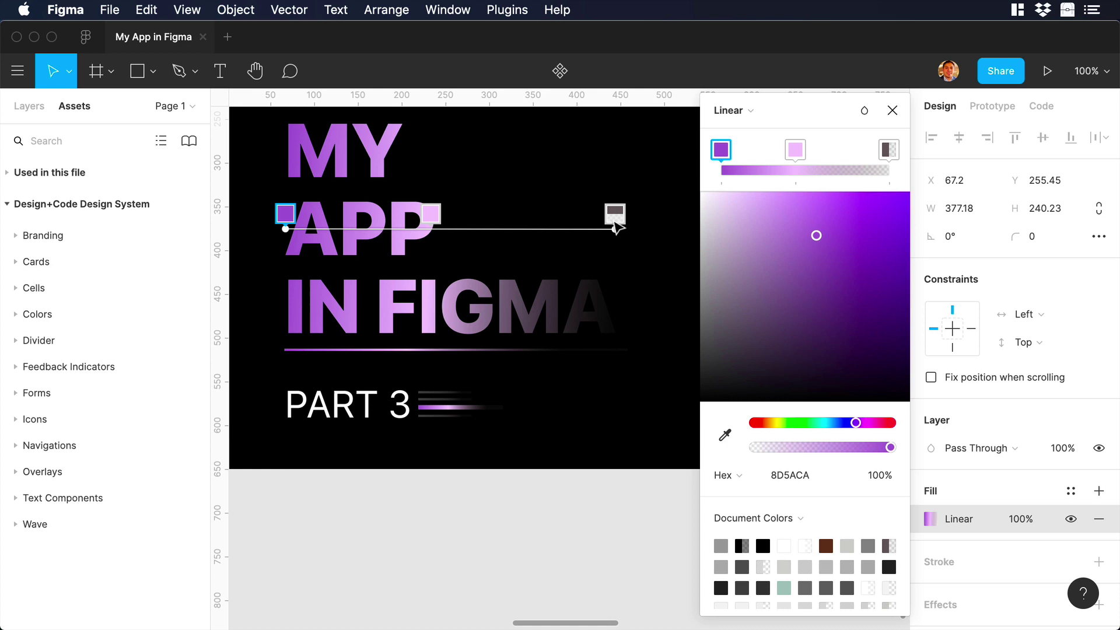
{"action": "key", "text": "Escape"}
{"action": "scroll", "coordinate": [584, 233], "scroll_direction": "right", "scroll_amount": 15}
Eyedrop pink and light pink from the donut into the PART 4 lines' two gradient stops
{"action": "scroll", "coordinate": [357, 464], "scroll_direction": "right", "scroll_amount": 5}
{"action": "left_click", "coordinate": [357, 464]}
{"action": "scroll", "coordinate": [737, 470], "scroll_direction": "right", "scroll_amount": 5}
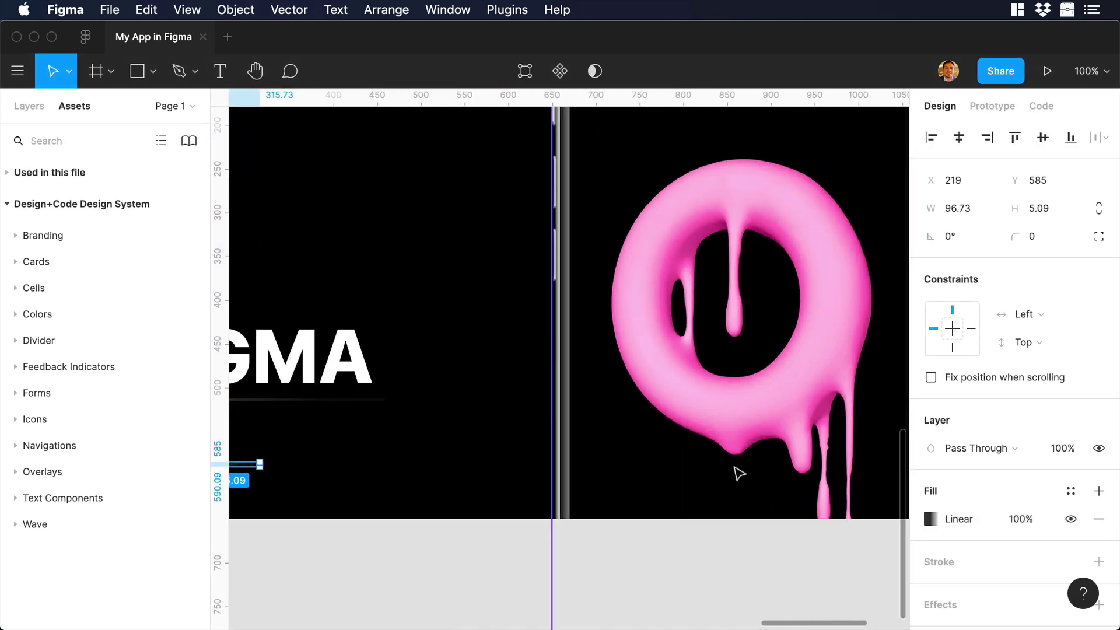
{"action": "left_click", "coordinate": [930, 518]}
{"action": "scroll", "coordinate": [655, 239], "scroll_direction": "right", "scroll_amount": 2}
{"action": "scroll", "coordinate": [650, 233], "scroll_direction": "right", "scroll_amount": 2}
{"action": "key", "text": "i"}
{"action": "left_click", "coordinate": [589, 234]}
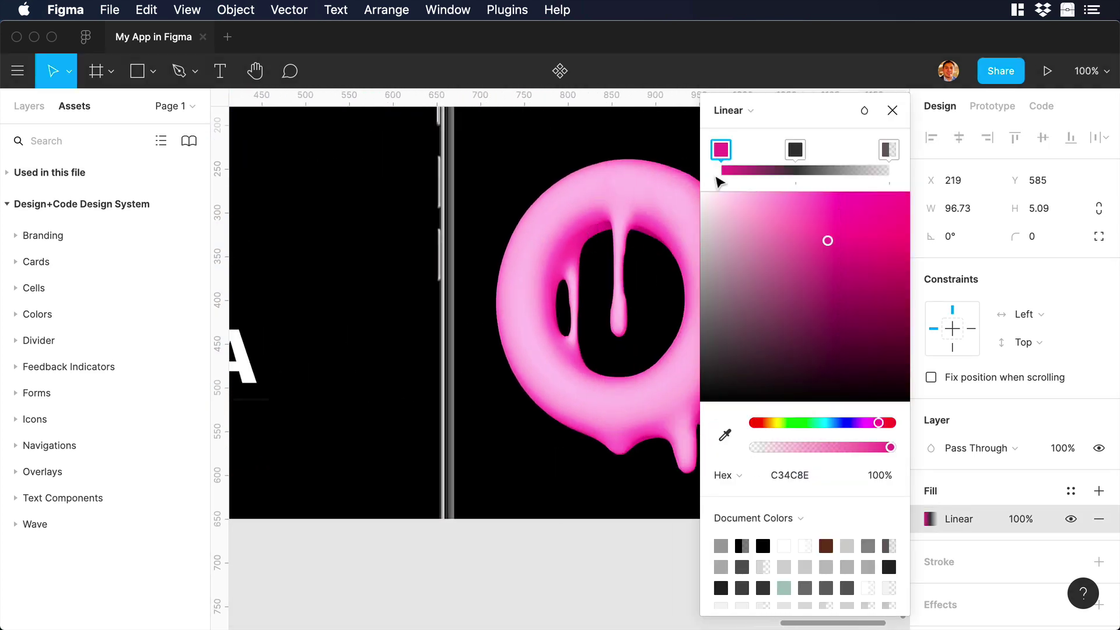
{"action": "key", "text": "Tab"}
{"action": "key", "text": "i"}
{"action": "left_click", "coordinate": [543, 220]}
{"action": "left_click", "coordinate": [892, 110]}
Copy the PART 4 lines' pink gradient and paste it onto the title underline and title text
{"action": "scroll", "coordinate": [513, 280], "scroll_direction": "left", "scroll_amount": 10}
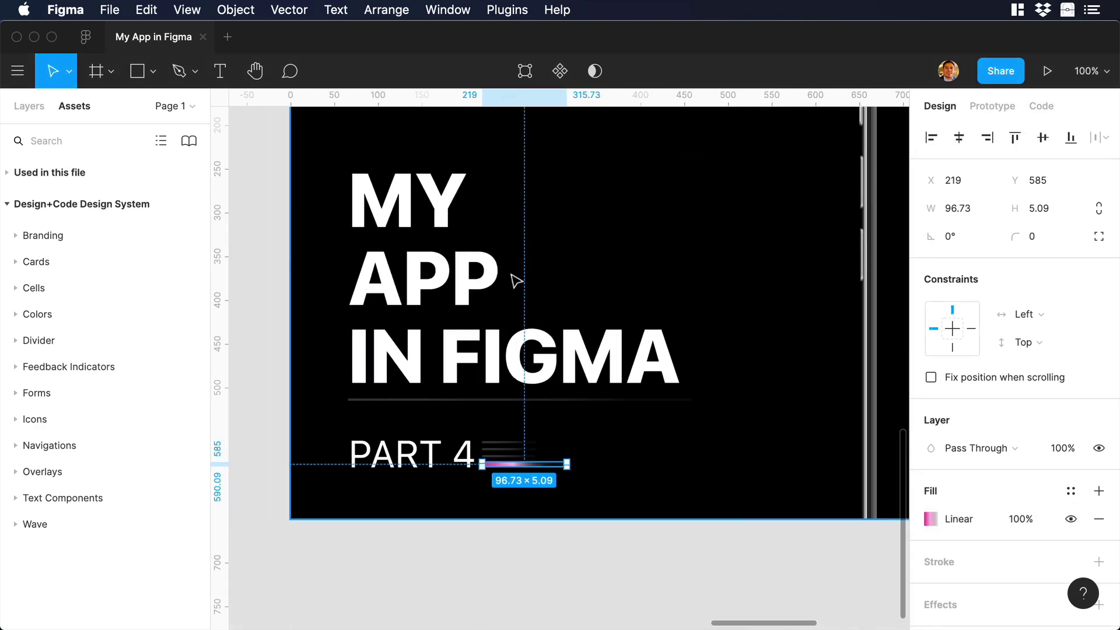
{"action": "right_click", "coordinate": [517, 139]}
{"action": "mouse_move", "coordinate": [641, 606]}
{"action": "left_click", "coordinate": [724, 593]}
{"action": "right_click", "coordinate": [499, 401]}
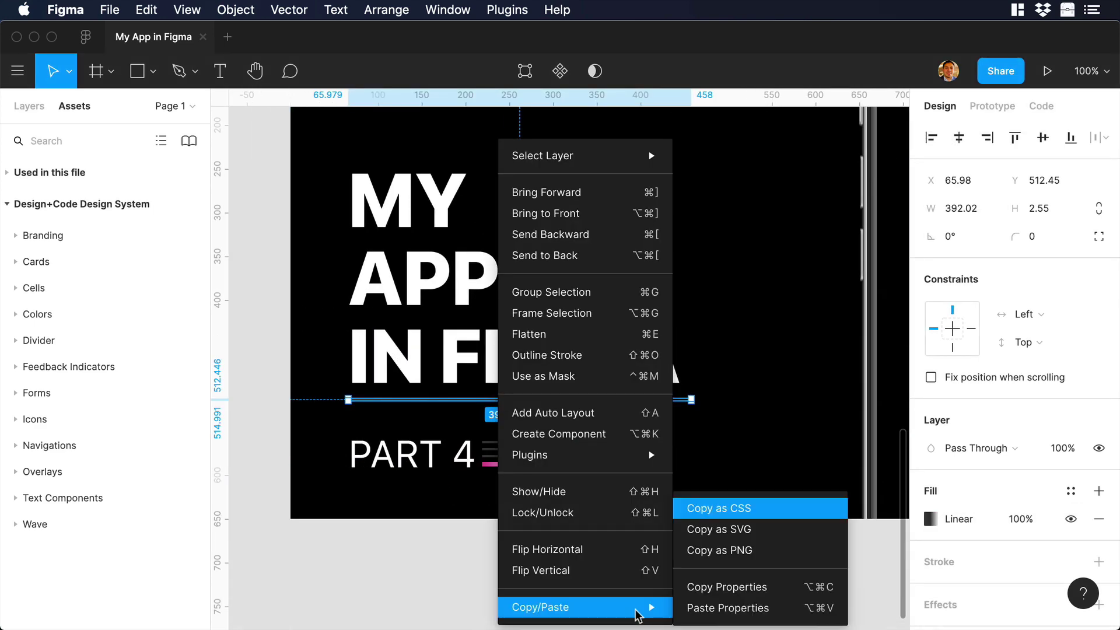
{"action": "left_click", "coordinate": [734, 608]}
{"action": "right_click", "coordinate": [456, 274]}
{"action": "left_click", "coordinate": [668, 610]}
Check the title's gradient fill, deselect, and zoom to fit all four slides
{"action": "left_click", "coordinate": [930, 519]}
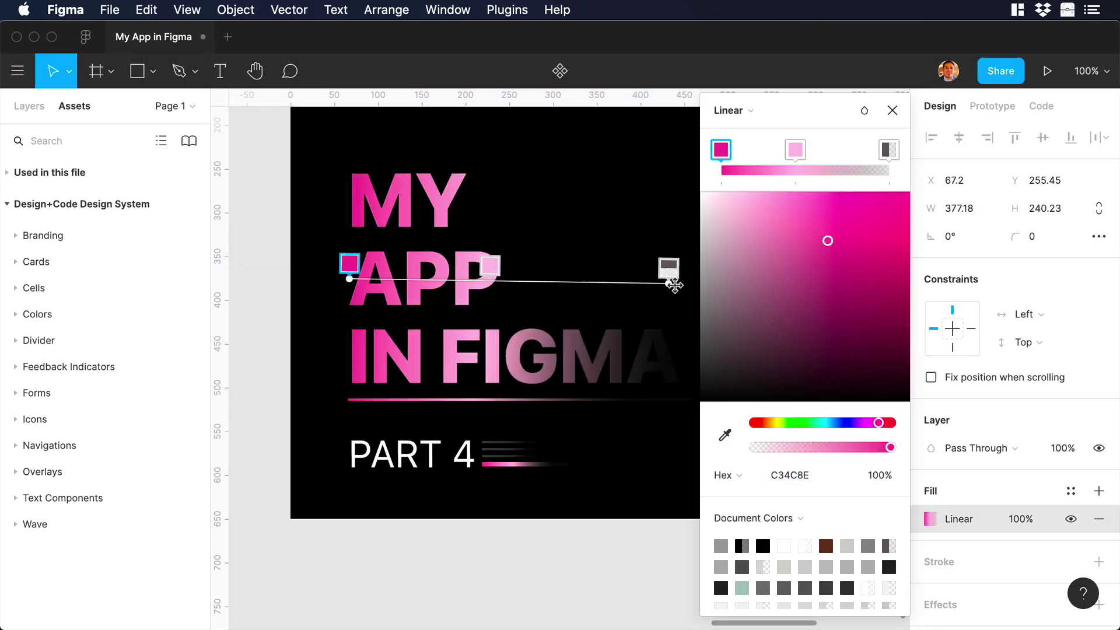
{"action": "key", "text": "Escape"}
{"action": "left_click", "coordinate": [271, 210]}
{"action": "key", "text": "shift+1"}
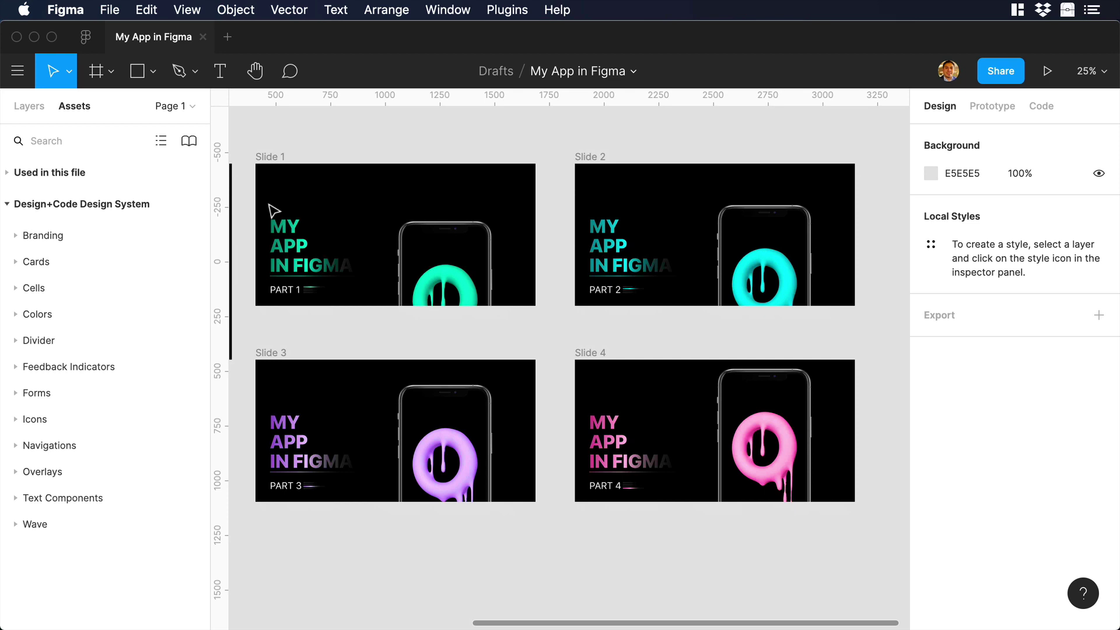
Give Slide 1 an On Click prototype interaction that navigates to Slide 2 with Smart Animate
{"action": "left_click", "coordinate": [282, 157]}
{"action": "left_click", "coordinate": [992, 107]}
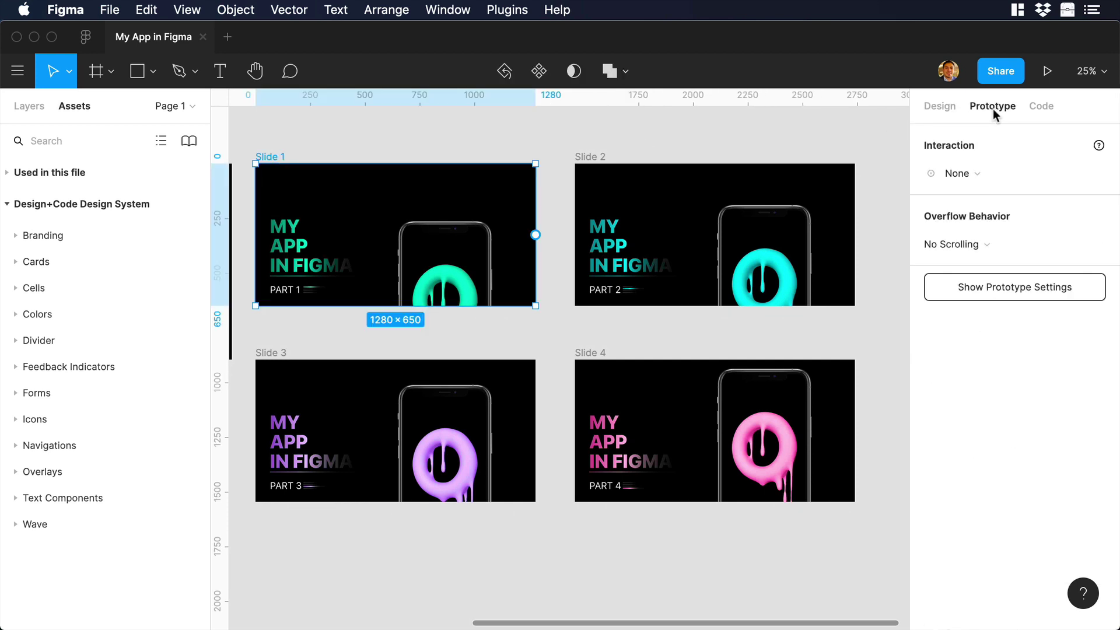
{"action": "left_click", "coordinate": [971, 173]}
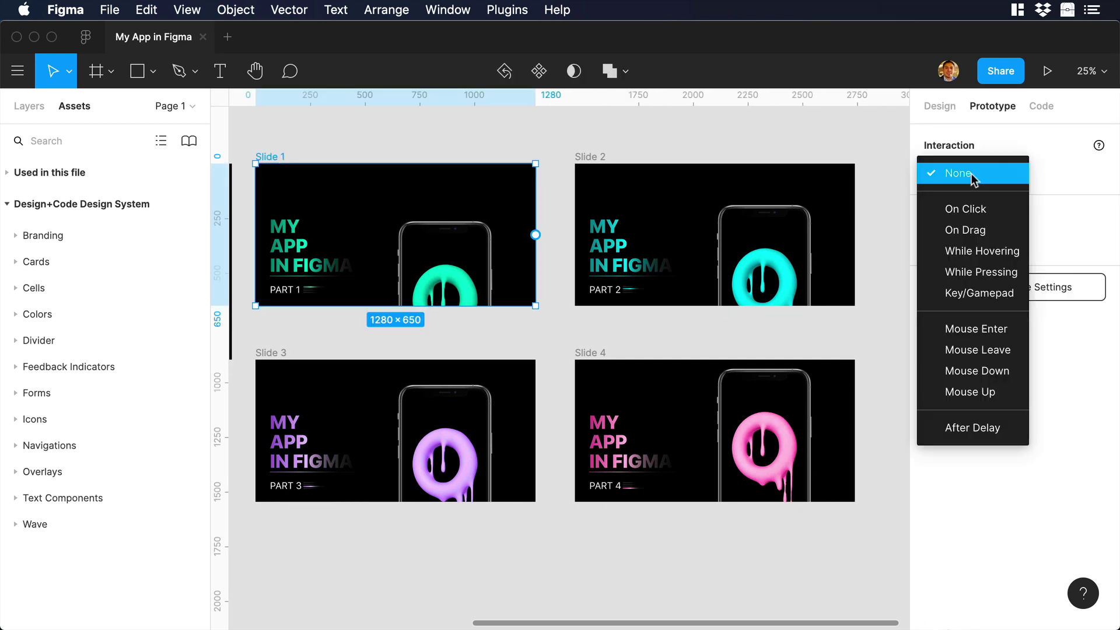
{"action": "left_click", "coordinate": [972, 208]}
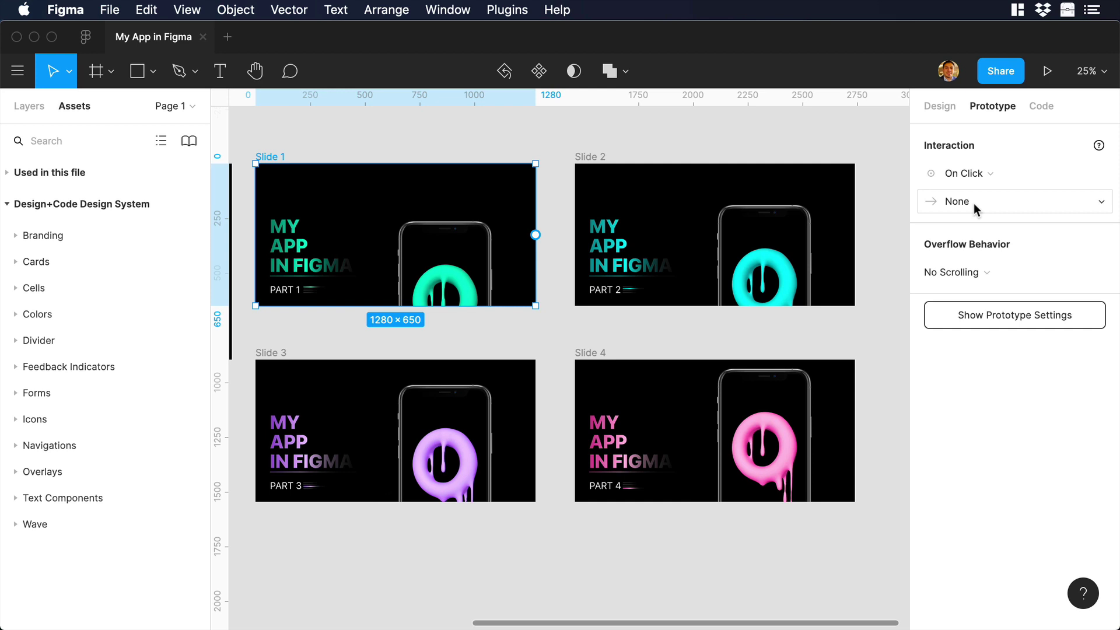
{"action": "left_click", "coordinate": [975, 202]}
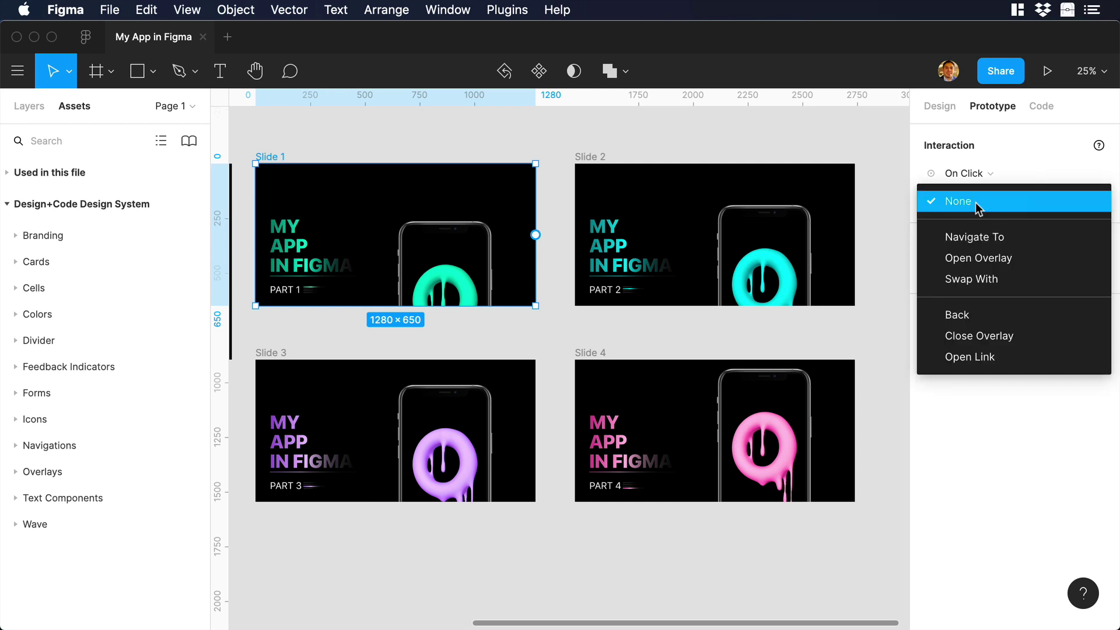
{"action": "left_click", "coordinate": [976, 233]}
{"action": "left_click", "coordinate": [1048, 203]}
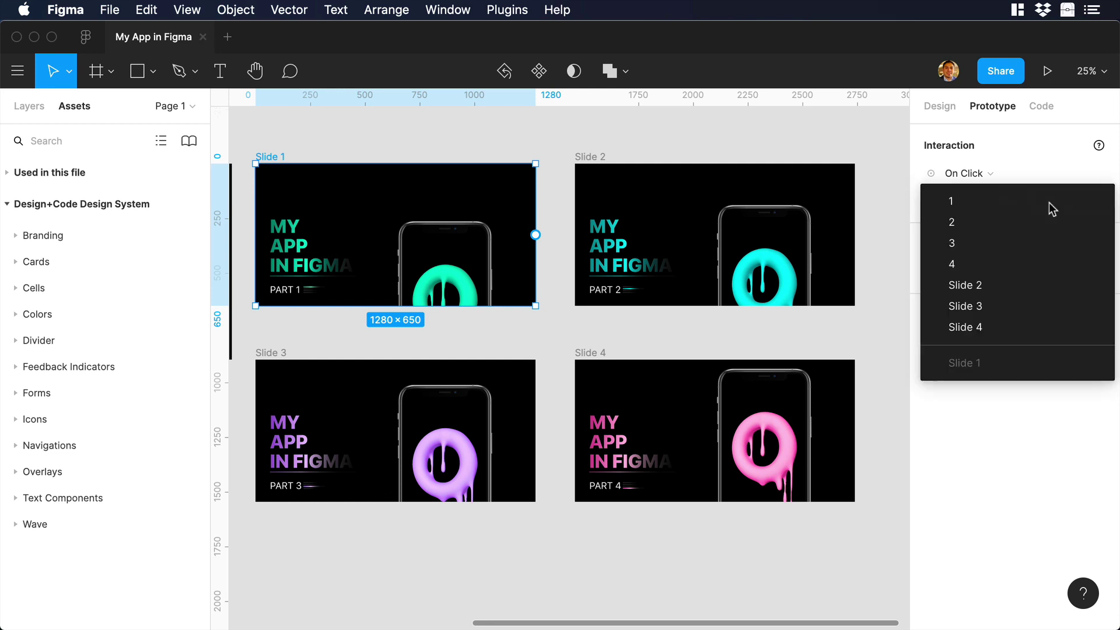
{"action": "left_click", "coordinate": [985, 284]}
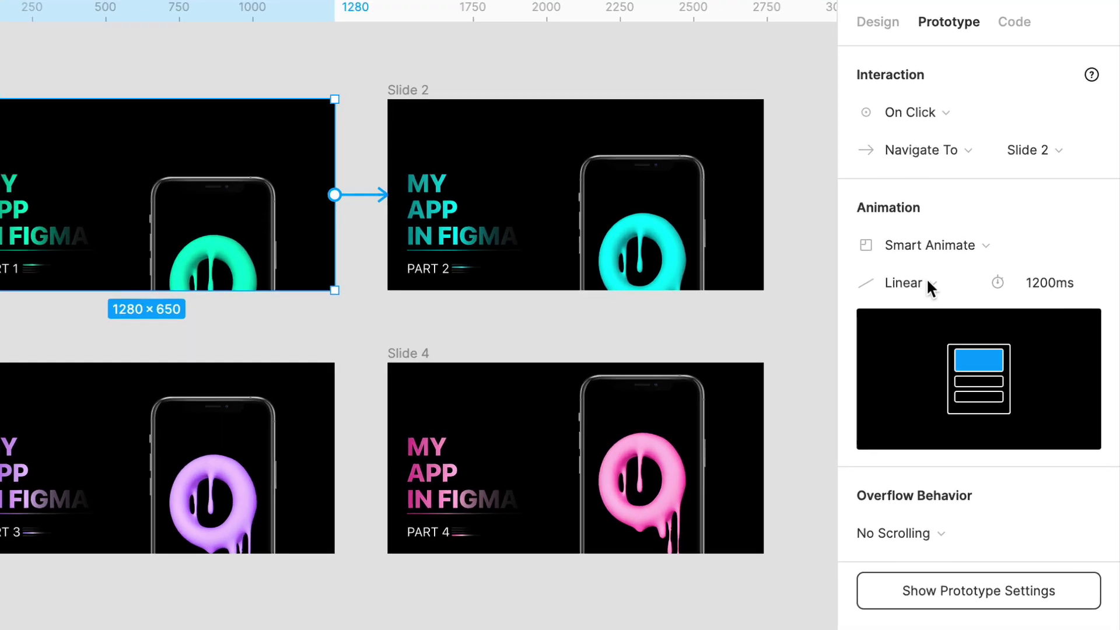
Change the Slide 1 to Slide 2 transition's easing from Linear to Ease In And Out
{"action": "left_click", "coordinate": [927, 282]}
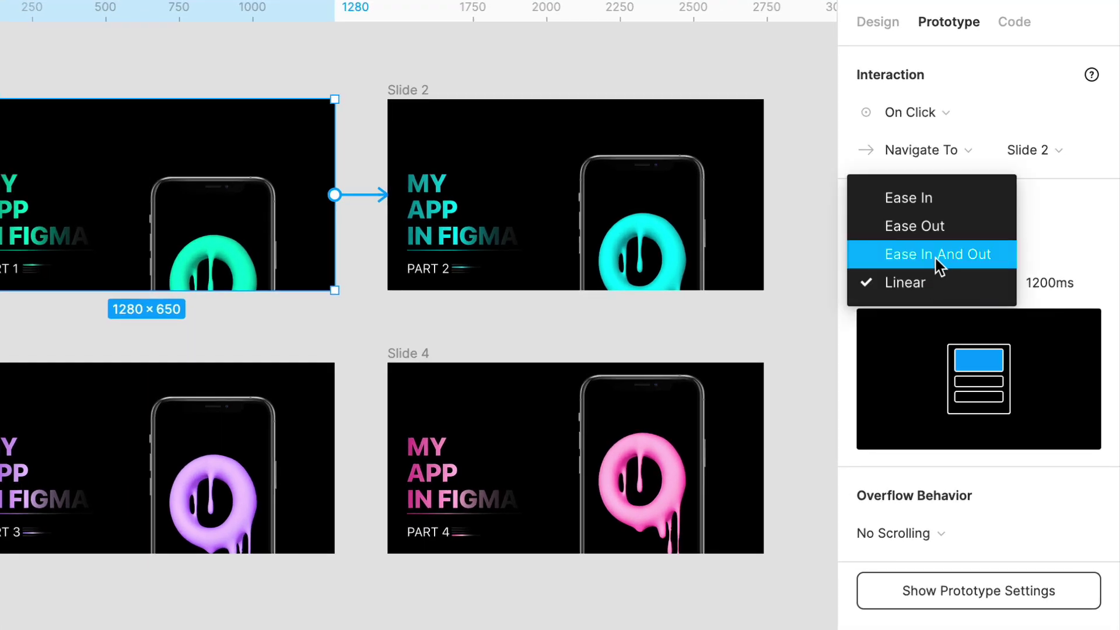
{"action": "left_click", "coordinate": [939, 265]}
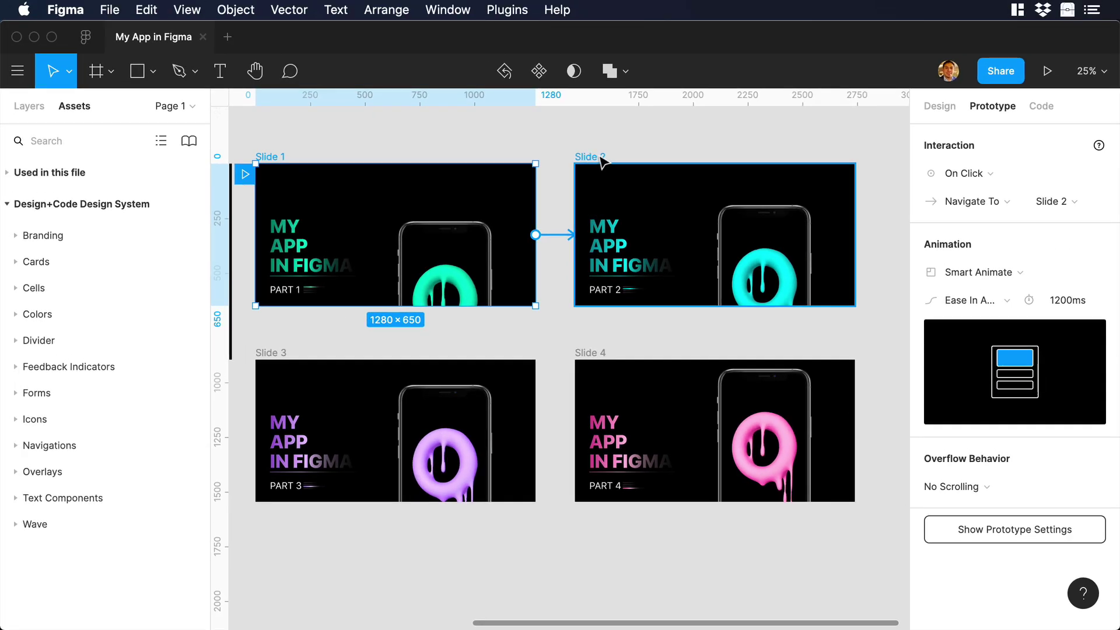
Link Slide 2 to Slide 3 with an After Delay trigger and Ease In And Out easing
{"action": "left_click", "coordinate": [601, 160]}
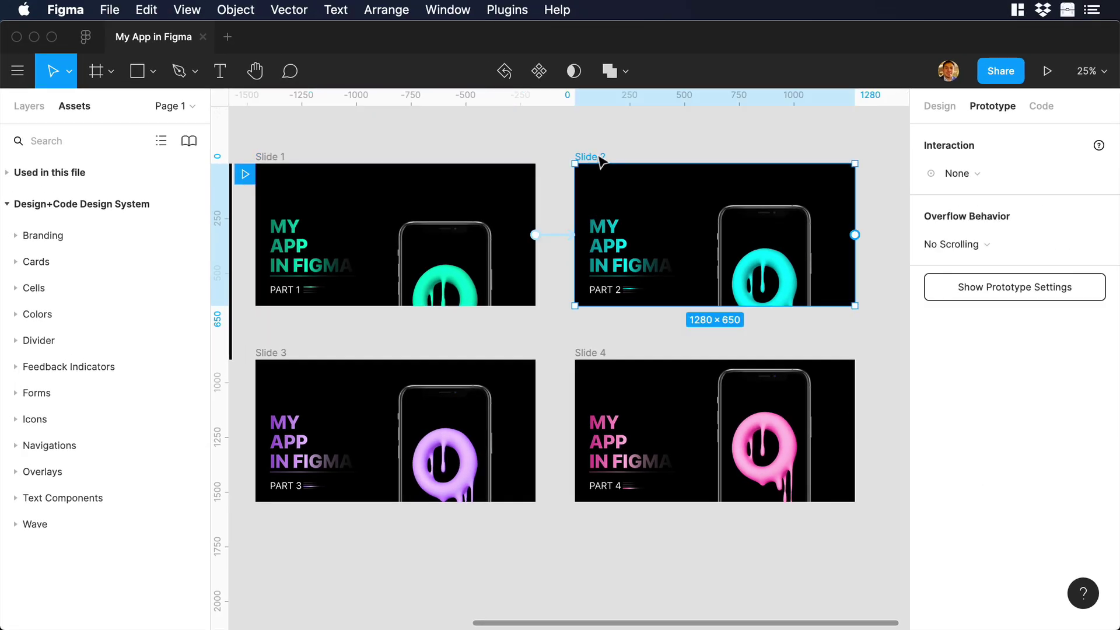
{"action": "left_click", "coordinate": [975, 174]}
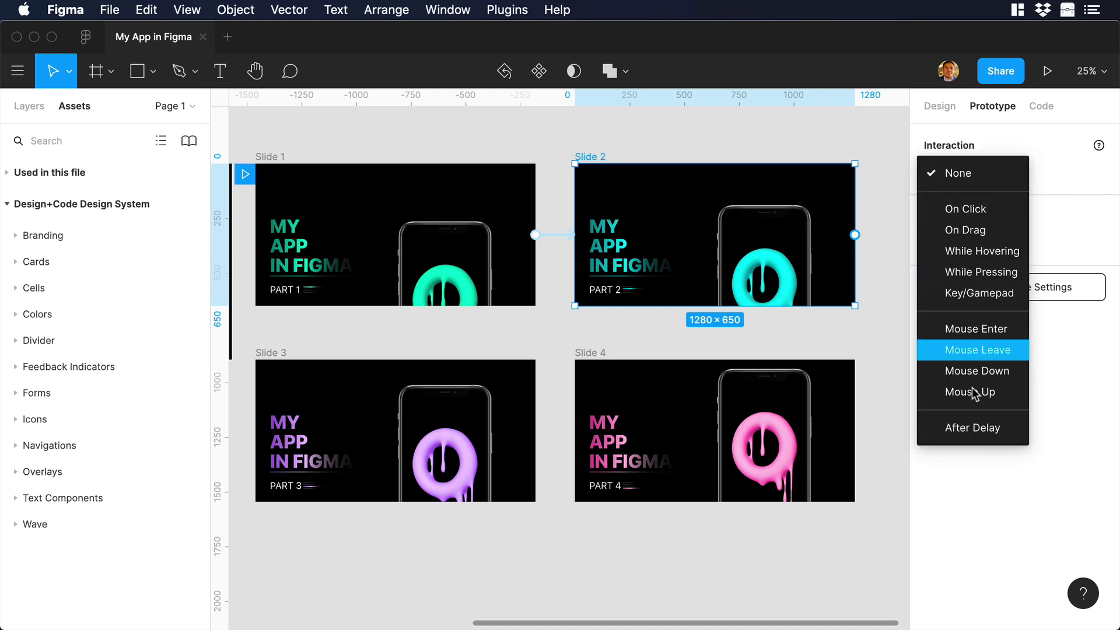
{"action": "left_click", "coordinate": [982, 429]}
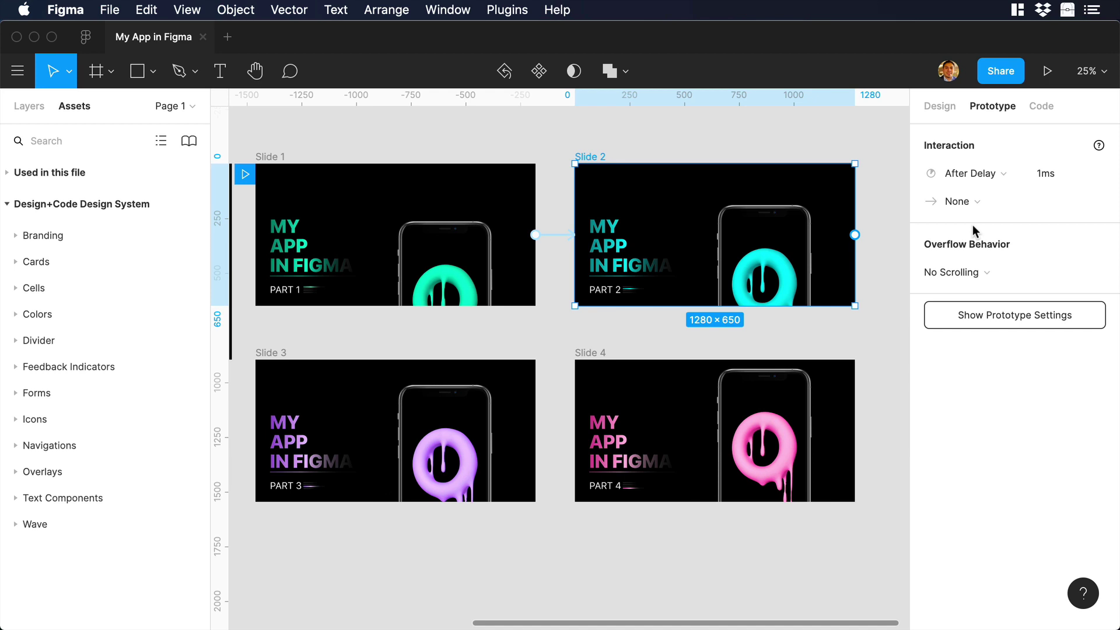
{"action": "left_click_drag", "start_coordinate": [855, 234], "coordinate": [423, 390]}
{"action": "left_click", "coordinate": [968, 299]}
{"action": "left_click", "coordinate": [994, 341]}
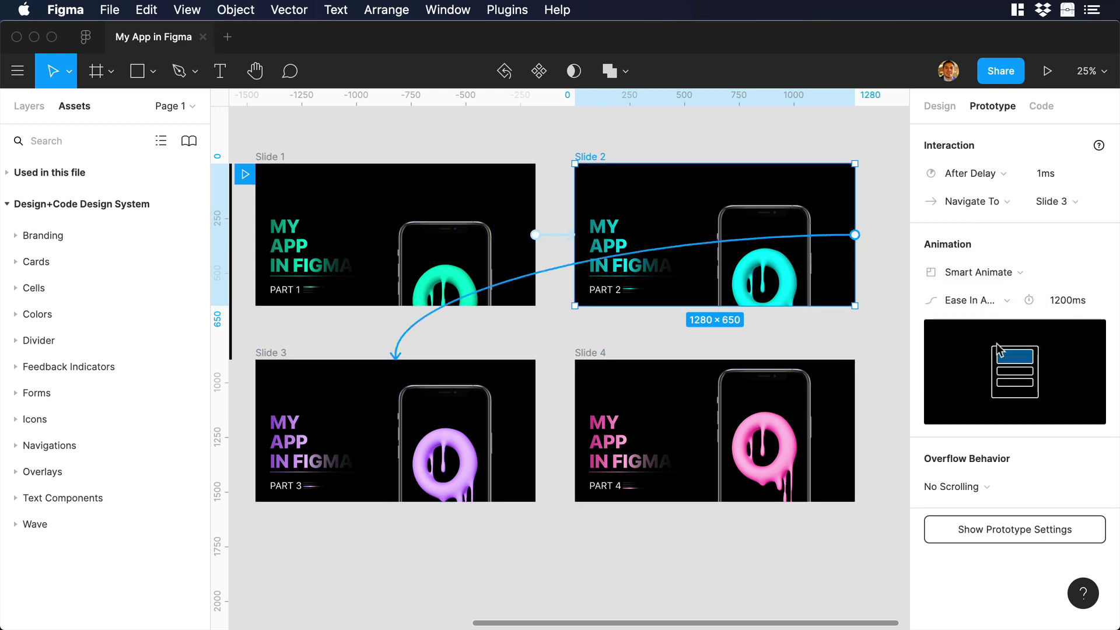
Link Slide 3 to Slide 4 with Ease In And Out easing and an After Delay trigger
{"action": "left_click", "coordinate": [408, 397]}
{"action": "left_click_drag", "start_coordinate": [535, 430], "coordinate": [575, 430]}
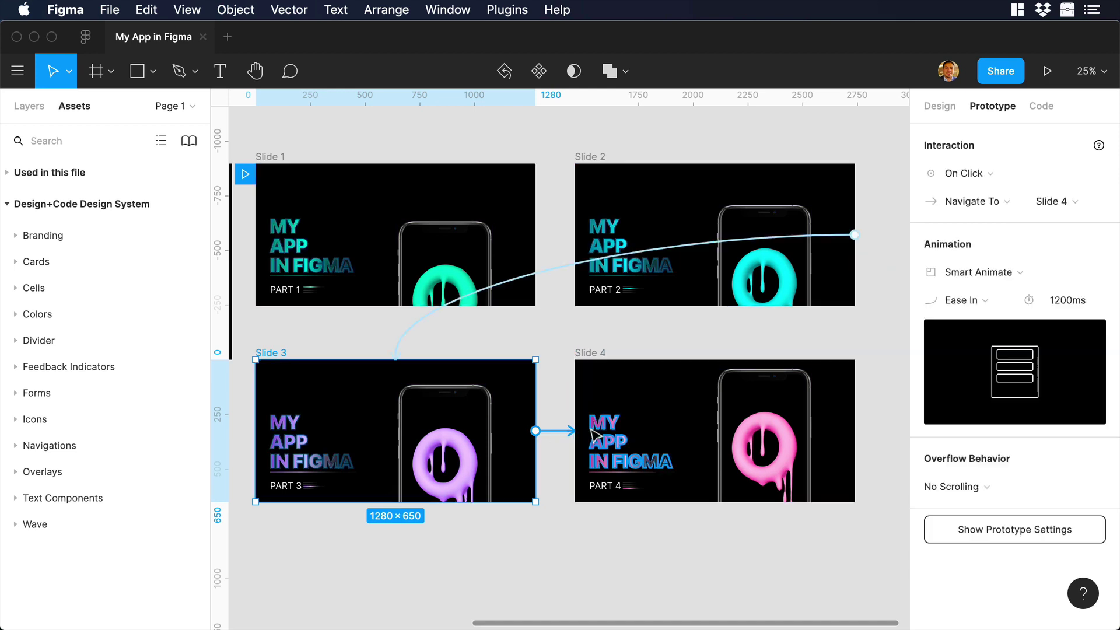
{"action": "left_click", "coordinate": [943, 300]}
{"action": "left_click", "coordinate": [950, 337]}
{"action": "left_click", "coordinate": [964, 173]}
{"action": "left_click", "coordinate": [956, 393]}
Link Slide 4 back to Slide 1 after a 400ms delay with Ease In And Out easing
{"action": "left_click", "coordinate": [841, 425]}
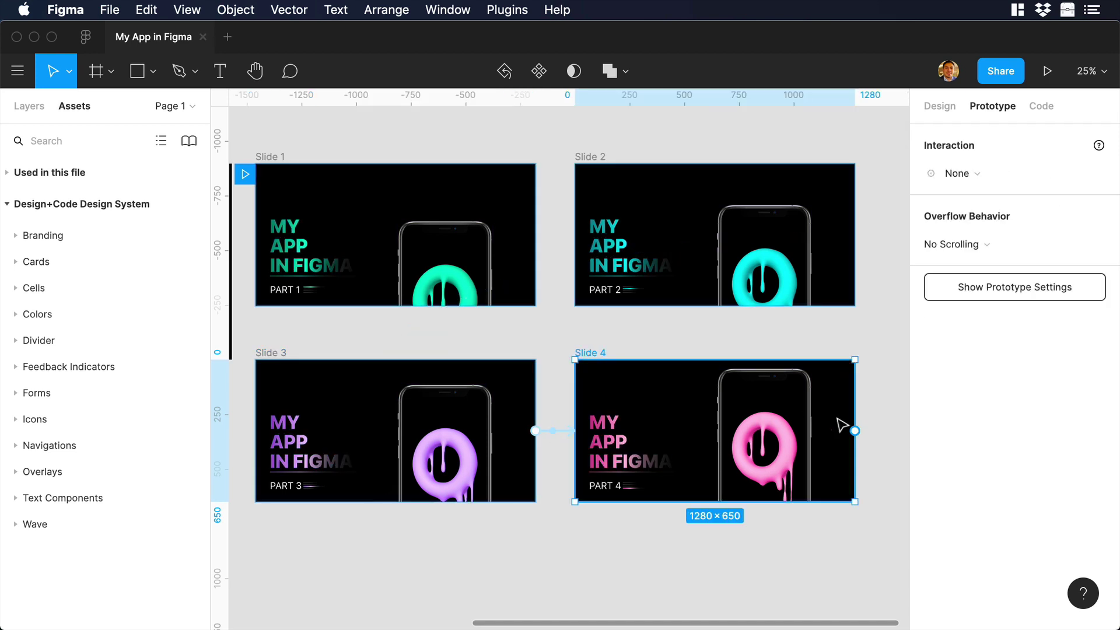
{"action": "left_click_drag", "start_coordinate": [854, 430], "coordinate": [508, 287]}
{"action": "left_click", "coordinate": [959, 173]}
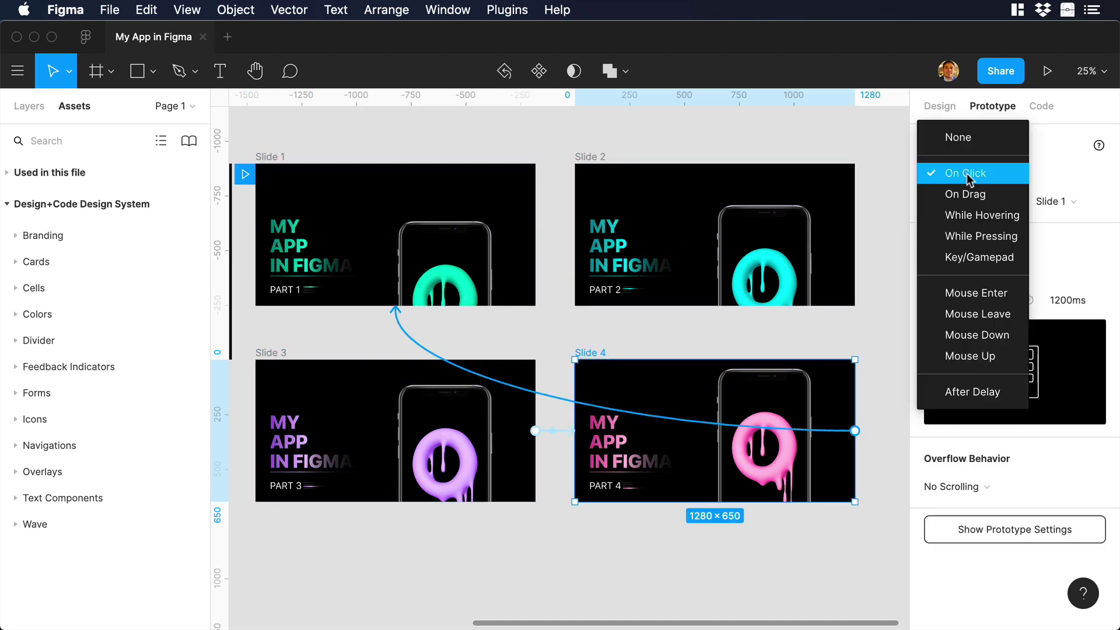
{"action": "left_click", "coordinate": [972, 391]}
{"action": "left_click", "coordinate": [991, 300]}
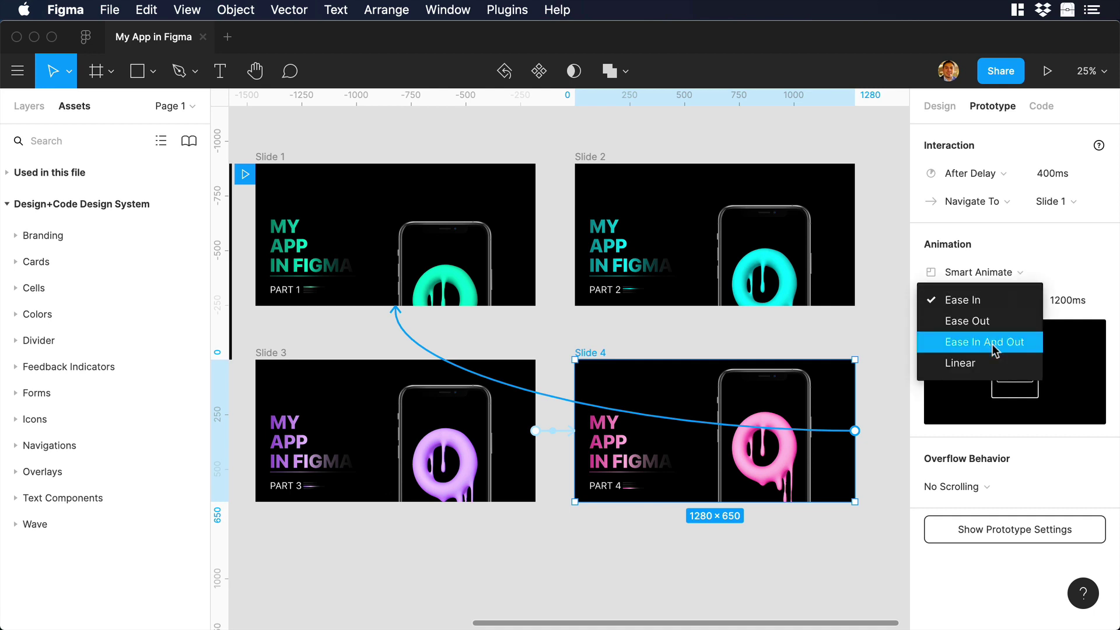
{"action": "left_click", "coordinate": [992, 342]}
{"action": "left_click", "coordinate": [278, 158]}
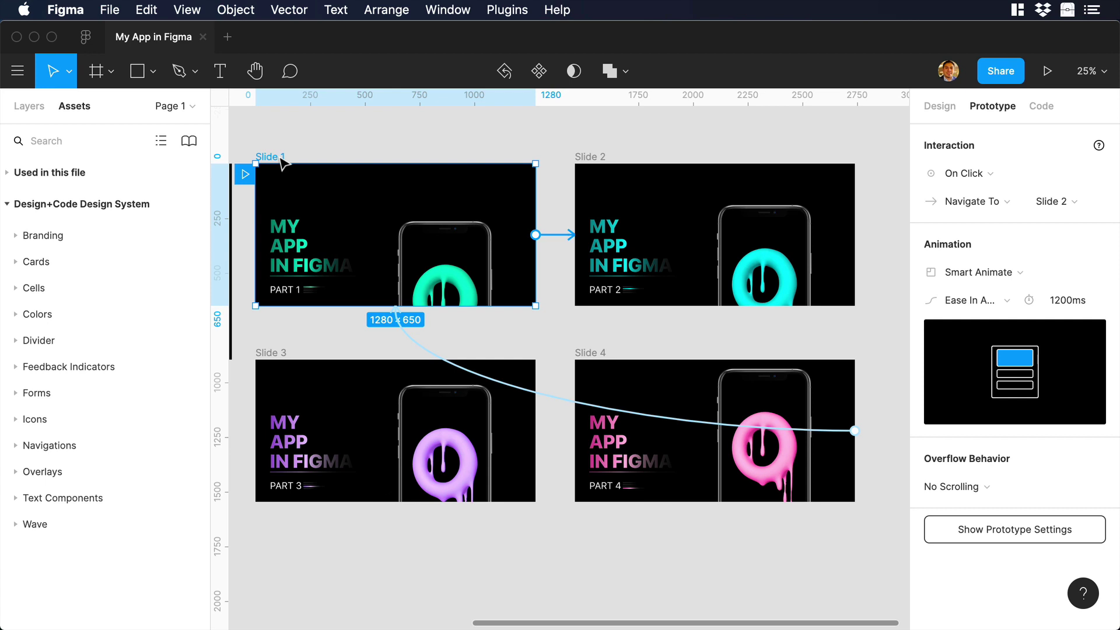
Present the prototype and click through Parts 1 to 4 twice, looping back to Part 1
{"action": "left_click", "coordinate": [1047, 71]}
{"action": "left_click", "coordinate": [994, 240]}
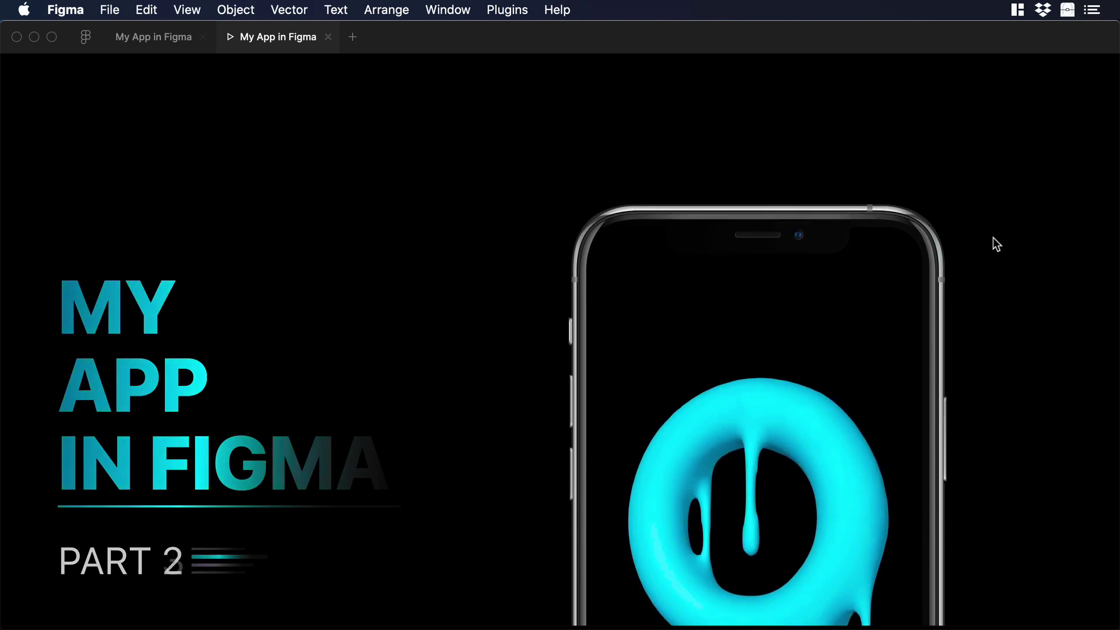
{"action": "left_click", "coordinate": [992, 237]}
{"action": "left_click", "coordinate": [992, 237]}
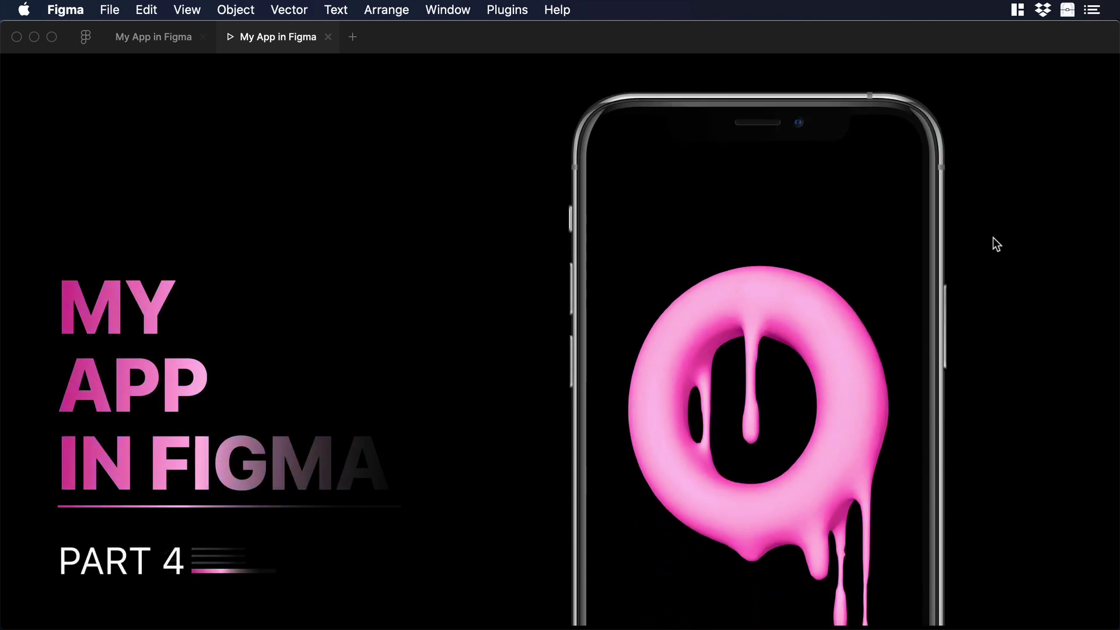
{"action": "left_click", "coordinate": [992, 236]}
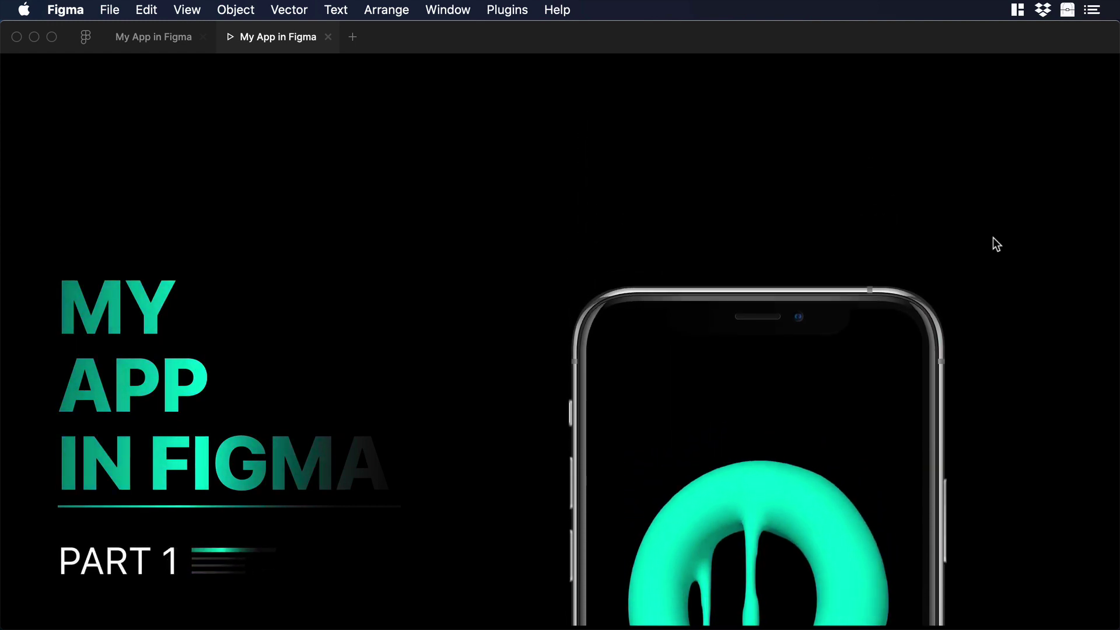
{"action": "left_click", "coordinate": [993, 236]}
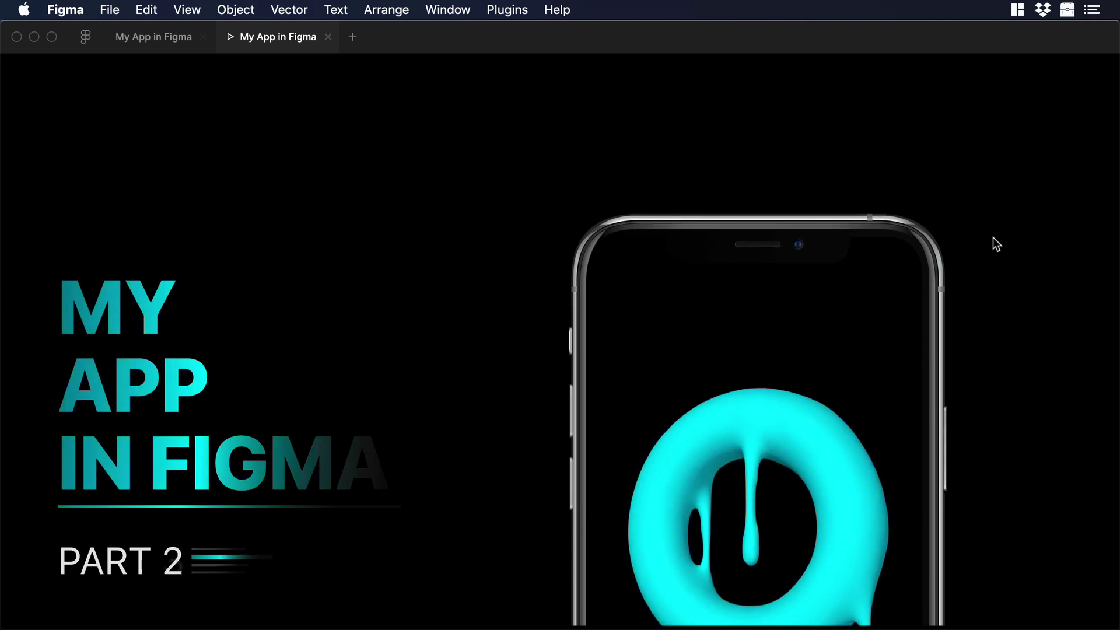
{"action": "left_click", "coordinate": [992, 237]}
{"action": "left_click", "coordinate": [992, 237]}
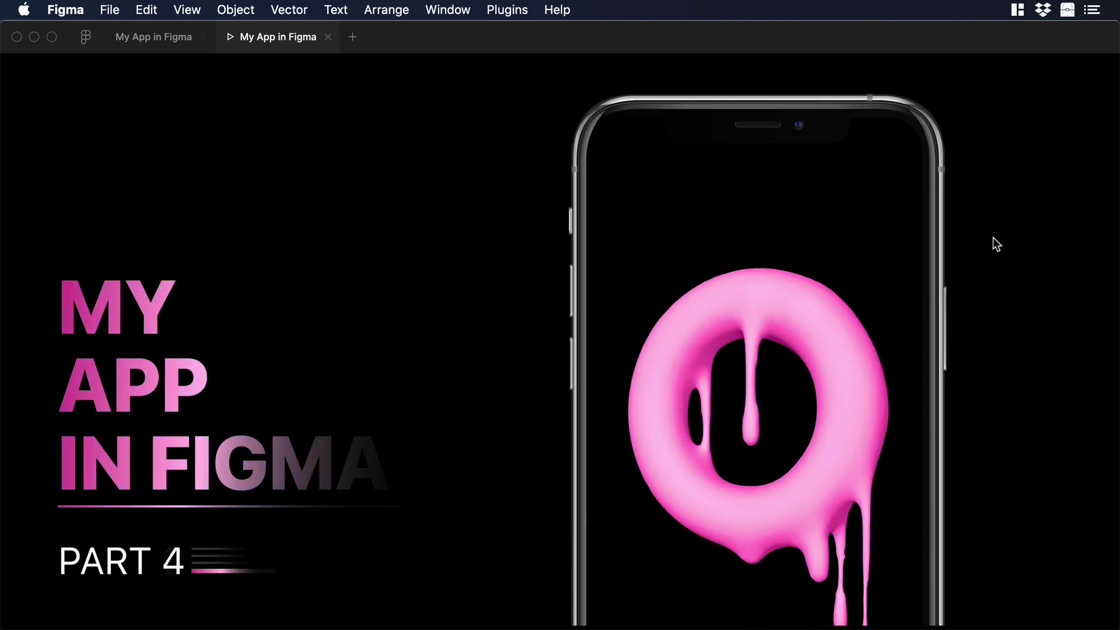
{"action": "left_click", "coordinate": [993, 237]}
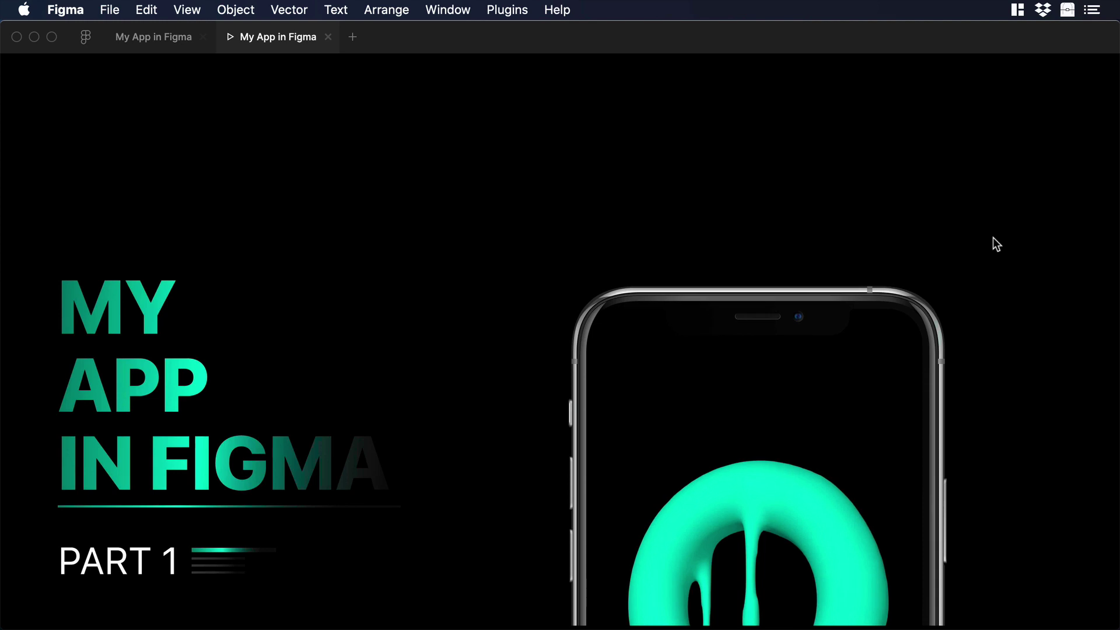
{"action": "left_click", "coordinate": [992, 237]}
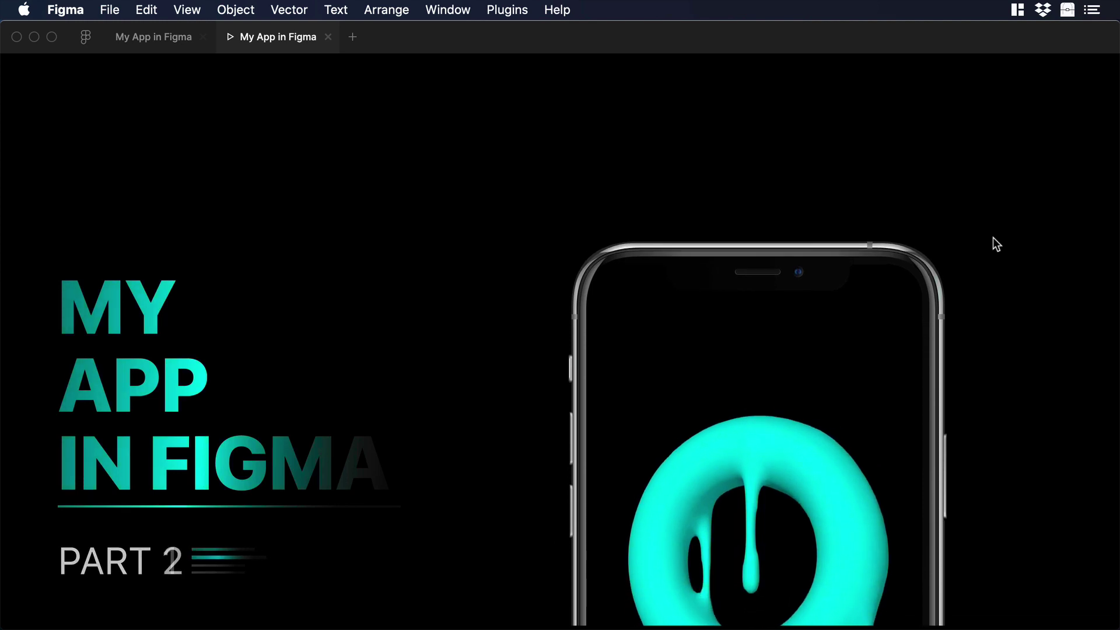